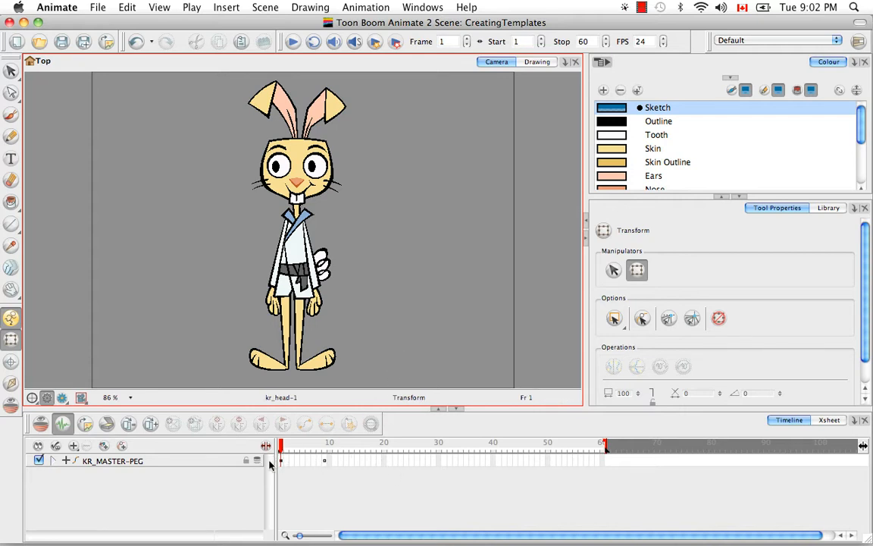
Inspect the layers nested under KR_MASTER-PEG and its upper body peg, leaving the hierarchy collapsed
click(52, 461)
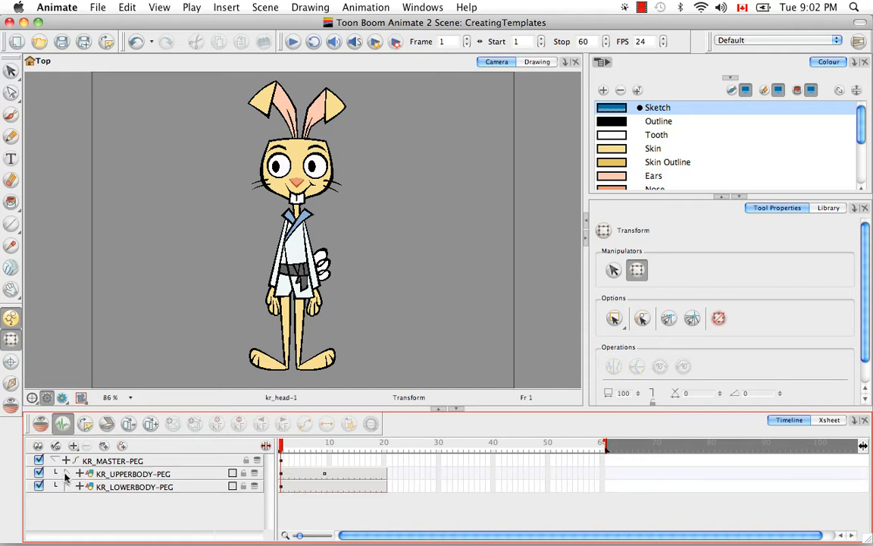
click(66, 474)
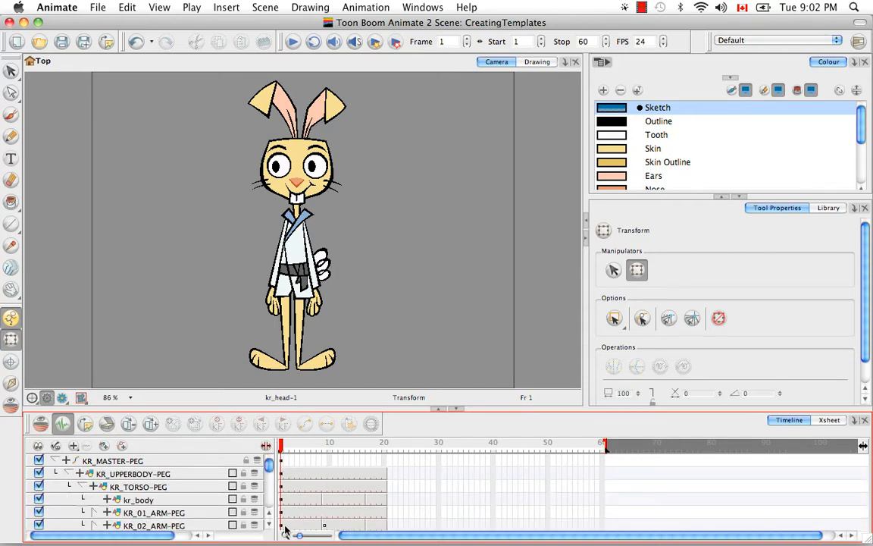
click(69, 472)
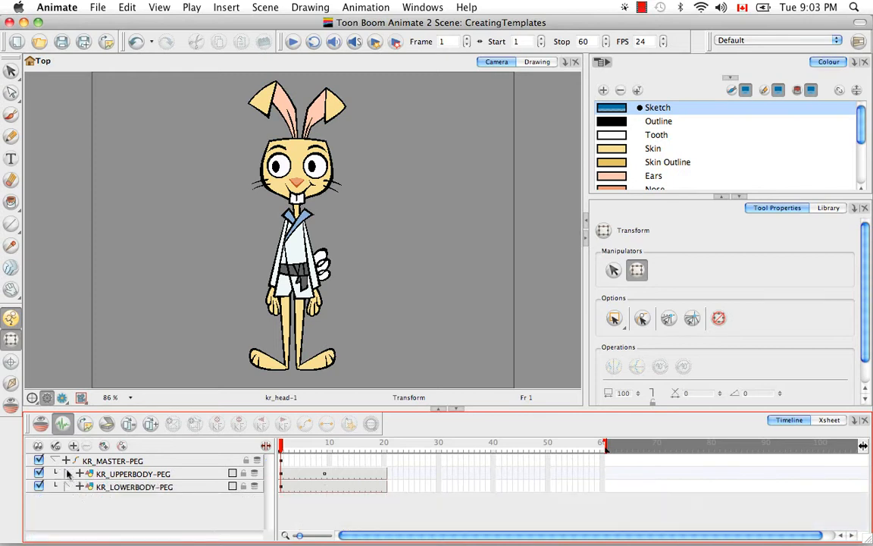
click(53, 460)
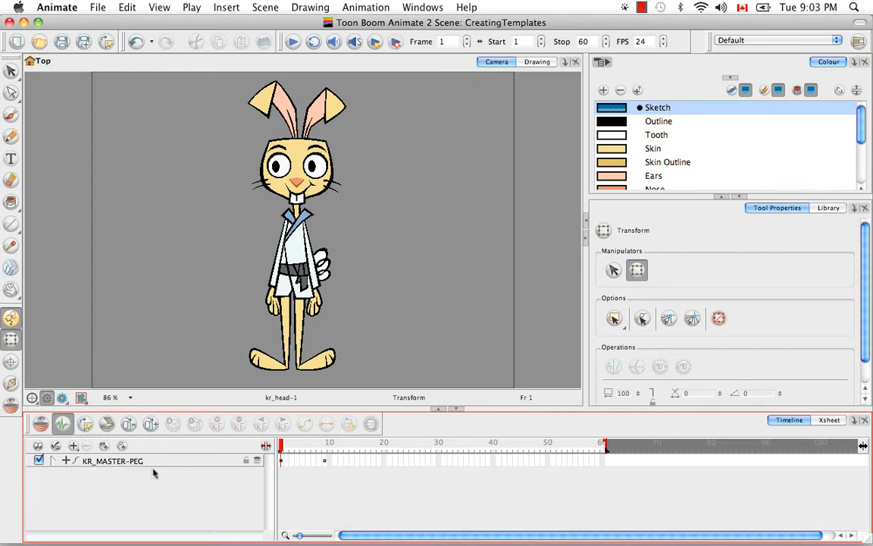
Add a keyframe at frame 9 on the collapsed KR_MASTER-PEG layer
click(324, 460)
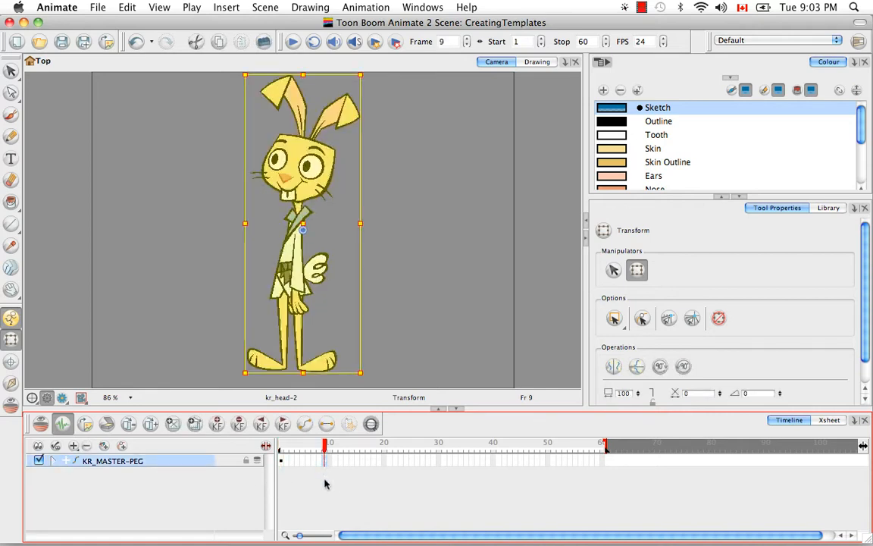
drag(325, 448, 324, 448)
click(216, 425)
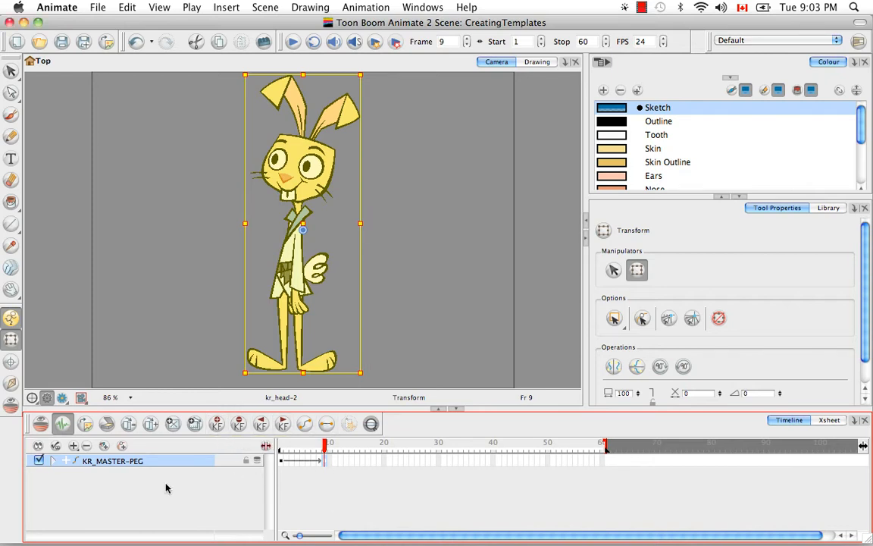
Check the keyframes on the child layers of KR_MASTER-PEG, including the upper body and torso pegs, and collapse the hierarchy
click(53, 461)
click(66, 473)
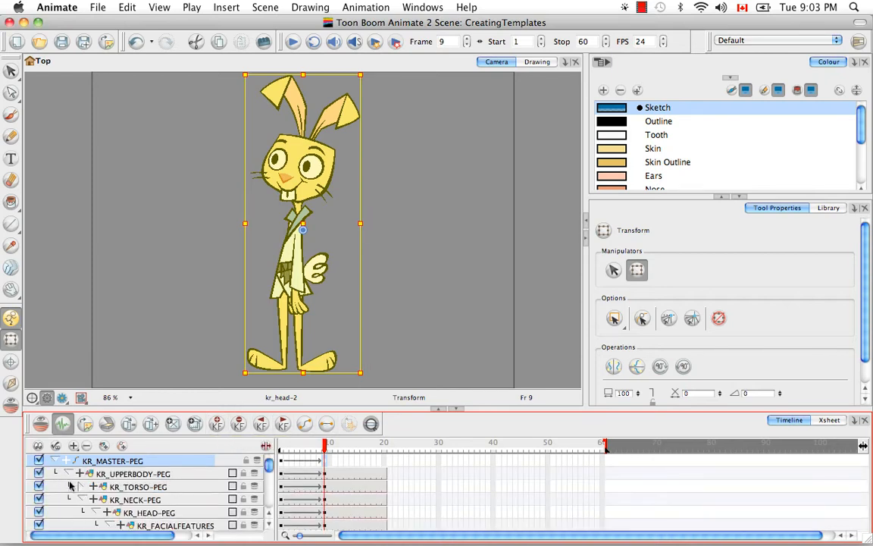
click(81, 487)
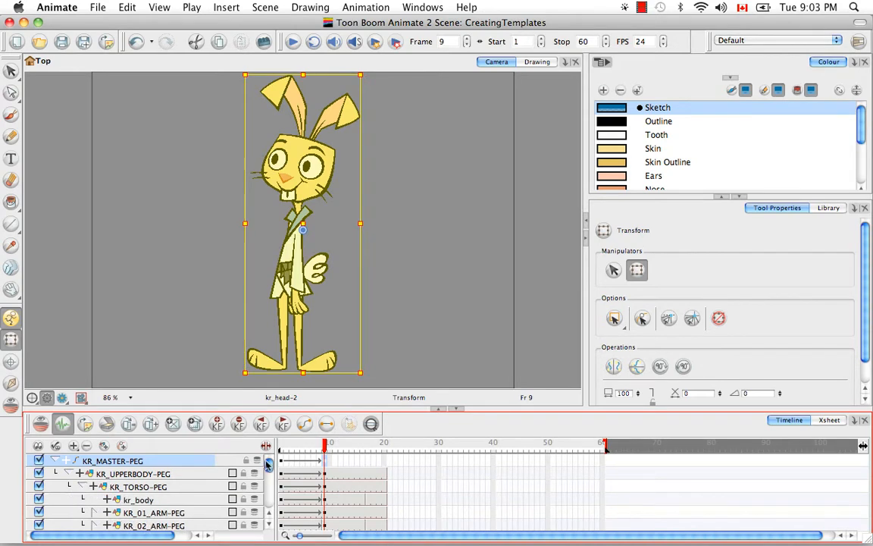
mouse_move(269, 464)
mouse_down()
mouse_move(270, 504)
mouse_move(269, 464)
mouse_up()
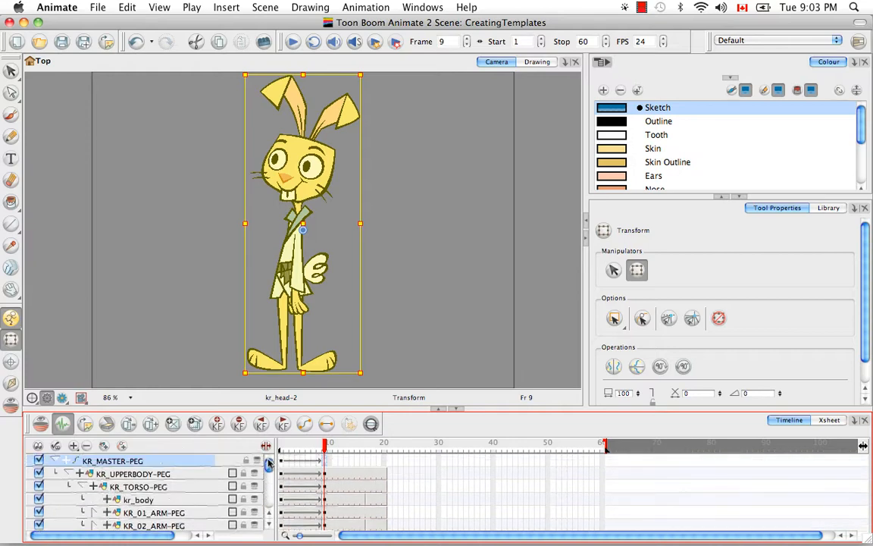
click(81, 486)
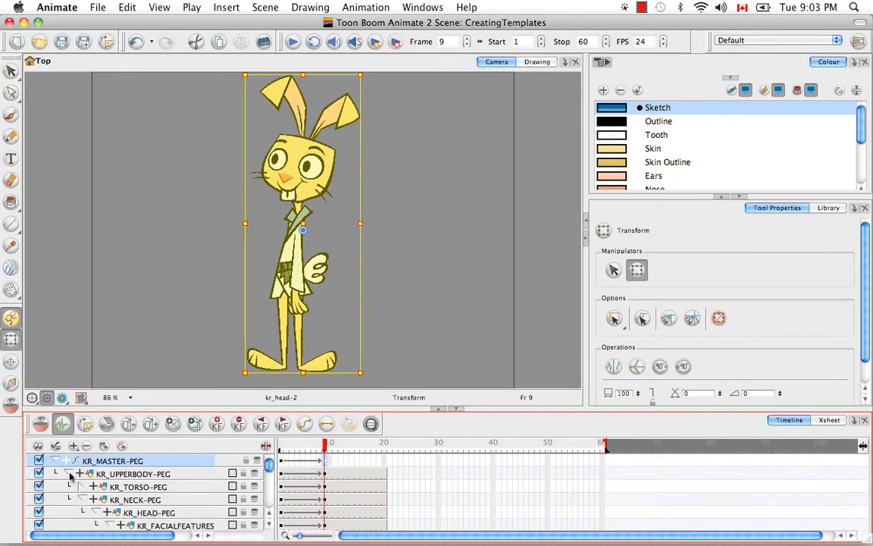
click(68, 472)
click(57, 461)
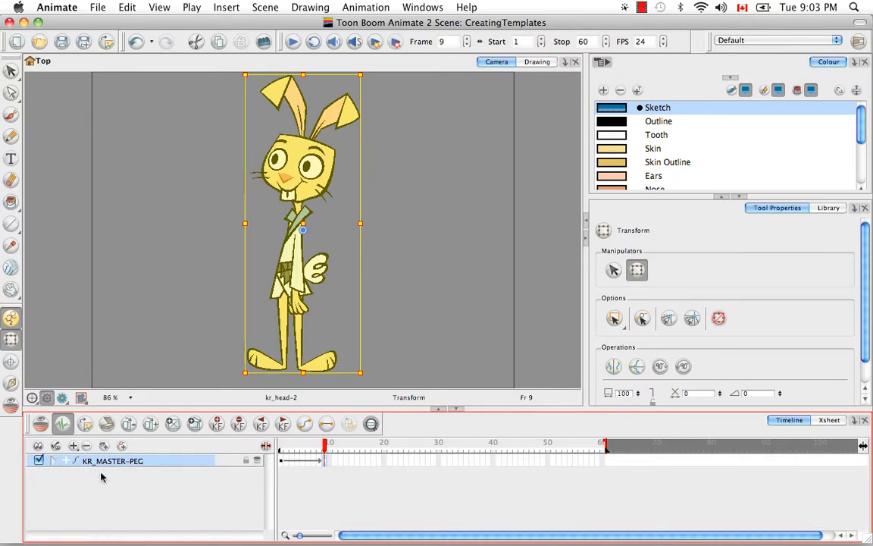
Set the keyframes at frames 9 and 1 of KR_MASTER-PEG to stop-motion keyframes
right_click(325, 465)
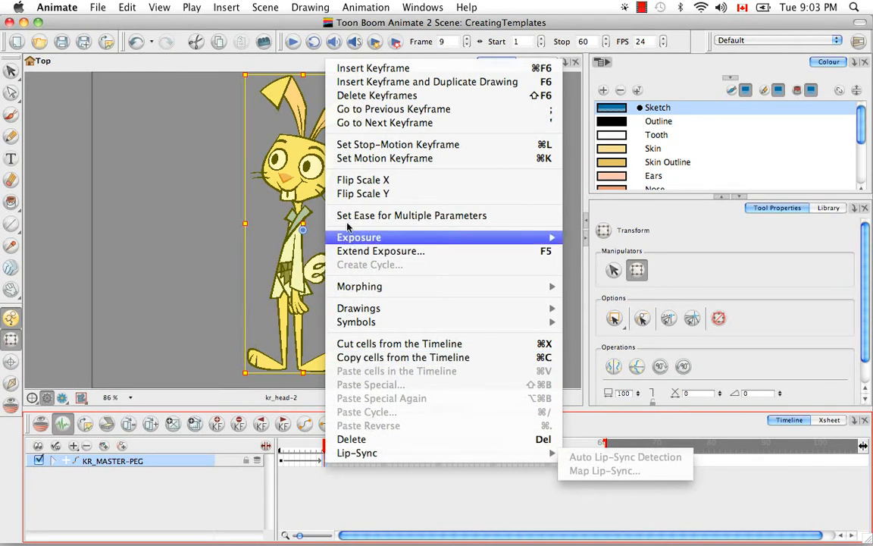
click(338, 145)
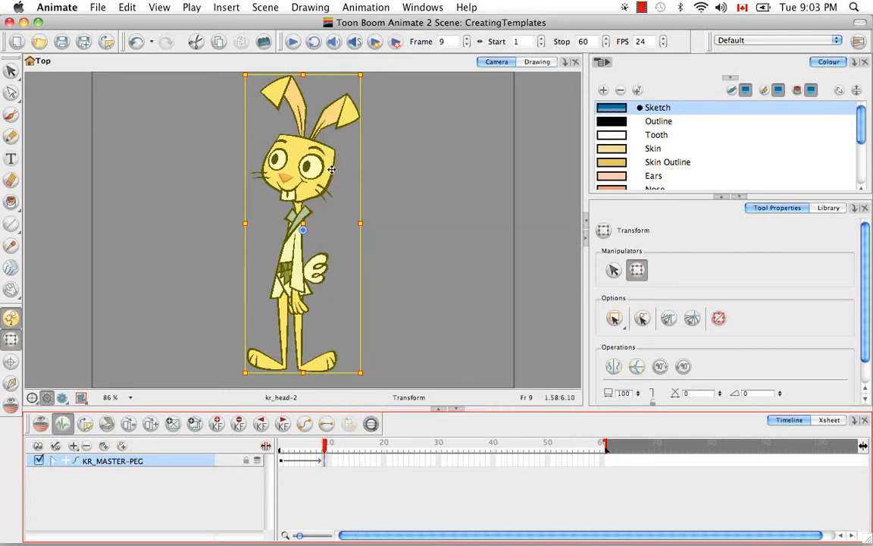
click(282, 448)
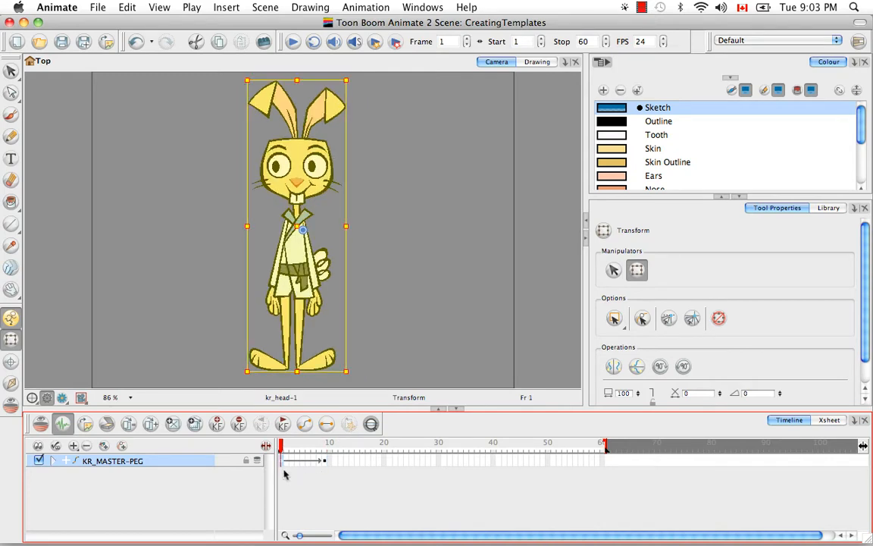
key(super+l)
Add a keyframe at frame 17 of KR_MASTER-PEG for the side-view pose and deselect the layer
click(384, 447)
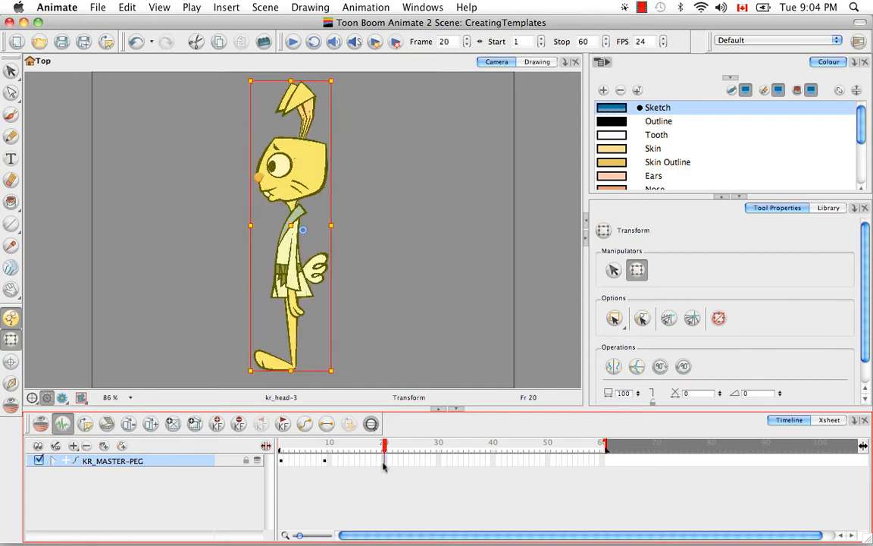
drag(385, 448, 368, 449)
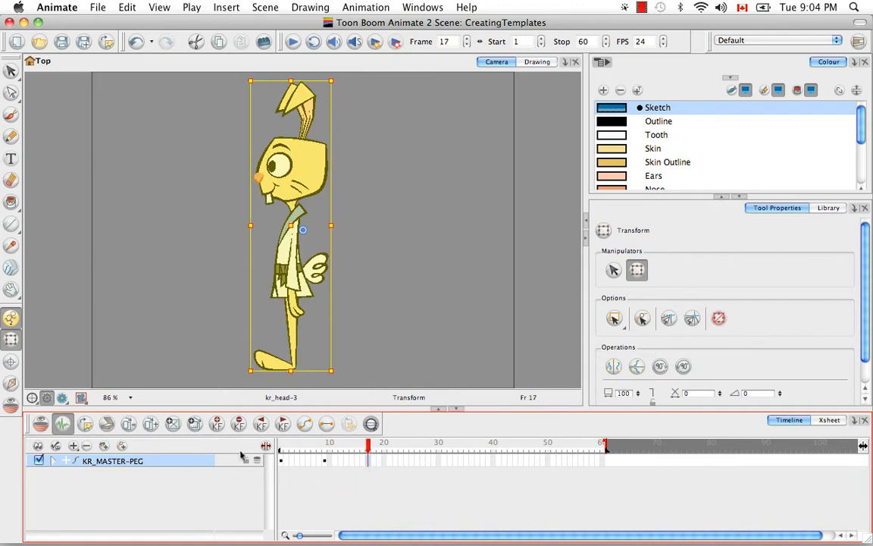
click(325, 489)
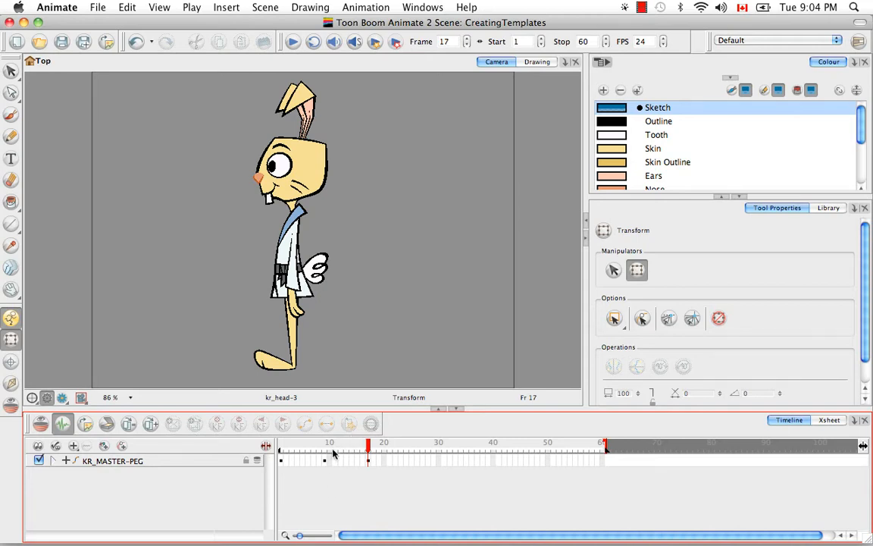
Show the library, enable the right to modify the Animate Library, and widen its folder list
click(85, 460)
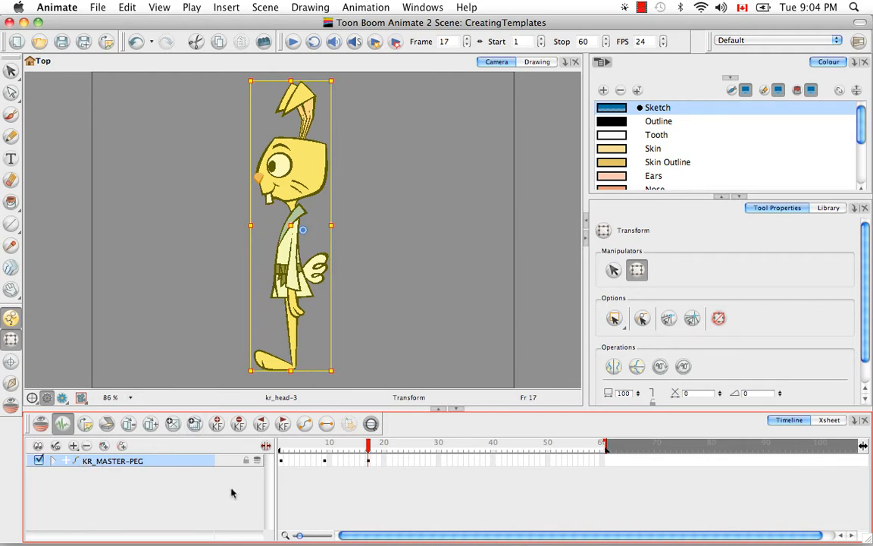
click(828, 208)
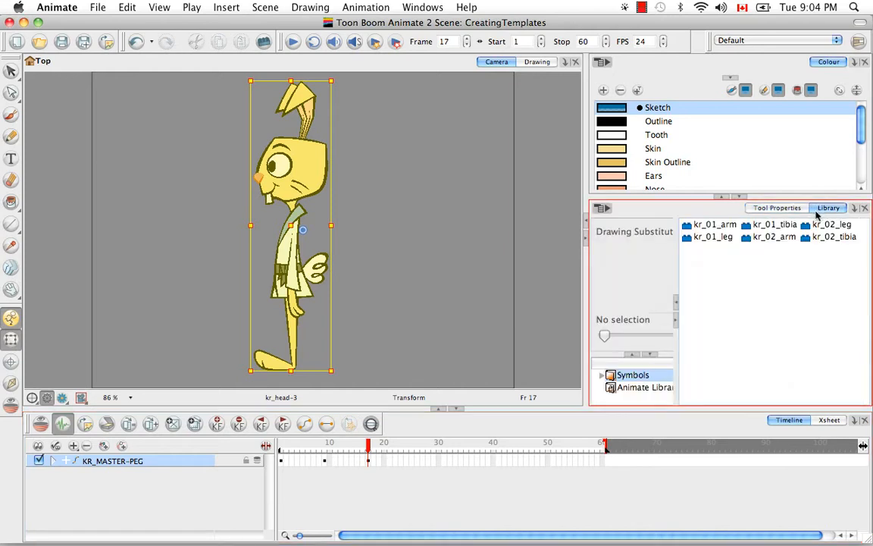
click(637, 388)
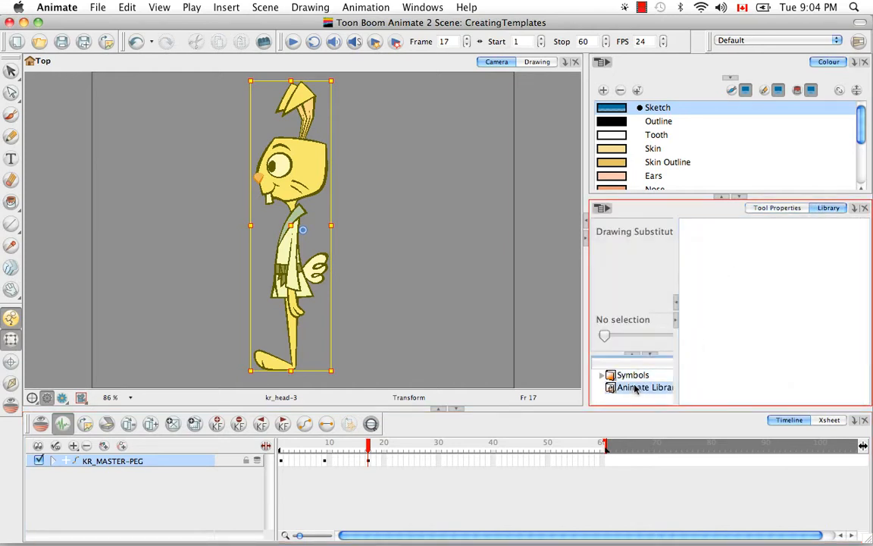
right_click(627, 390)
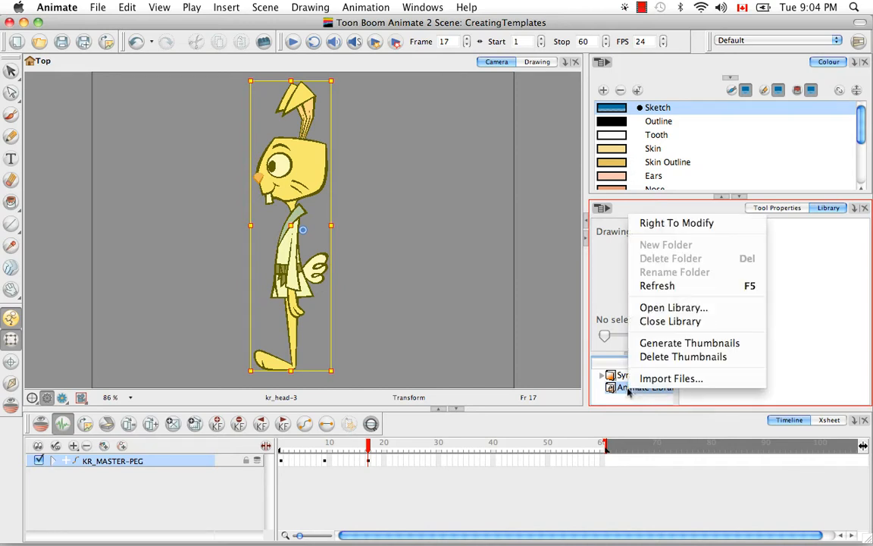
click(718, 227)
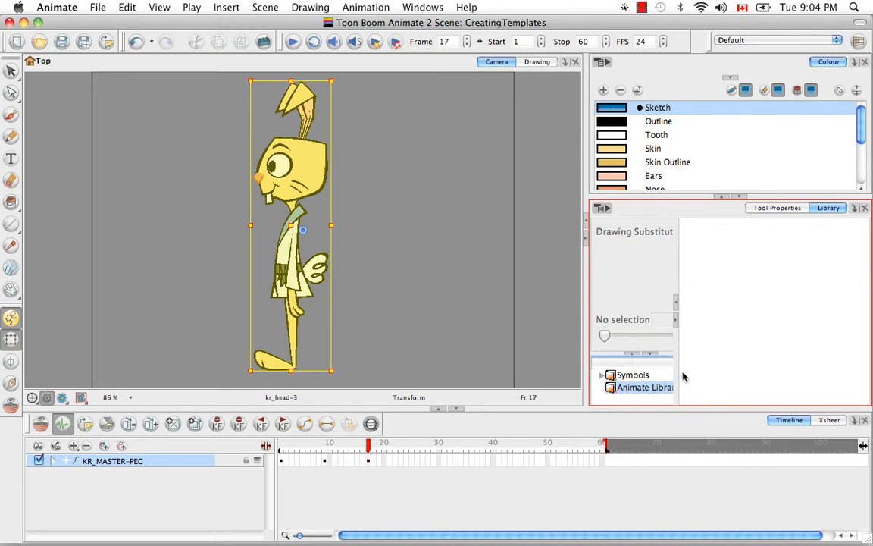
drag(676, 373, 702, 365)
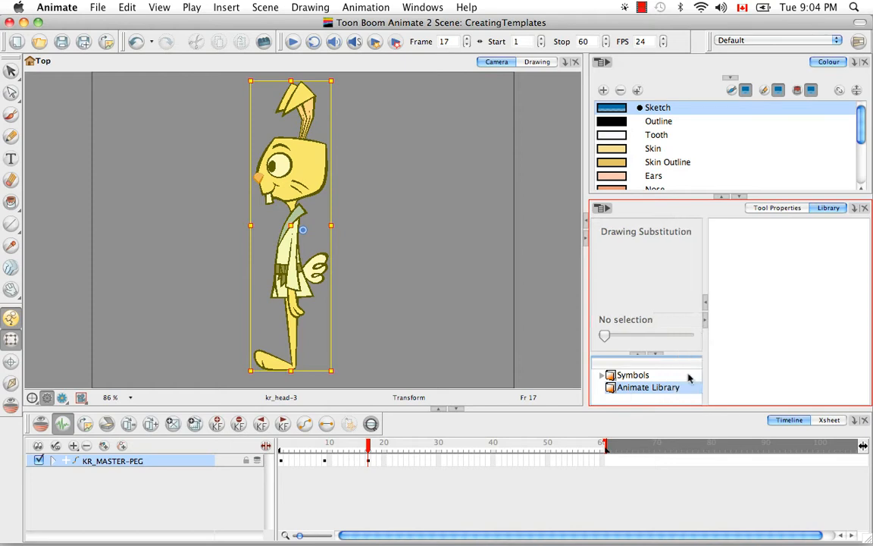
Create a new folder in the Animate Library and name it KarateRabbit
right_click(615, 389)
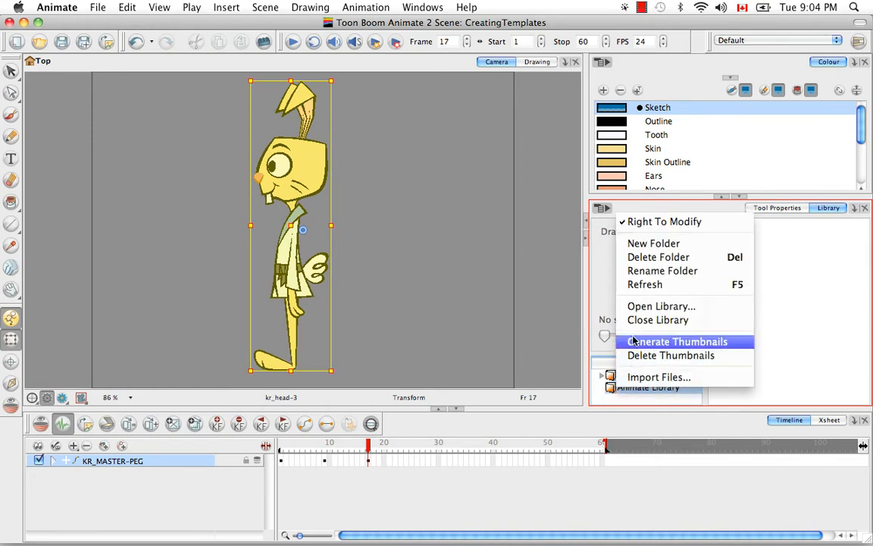
click(623, 247)
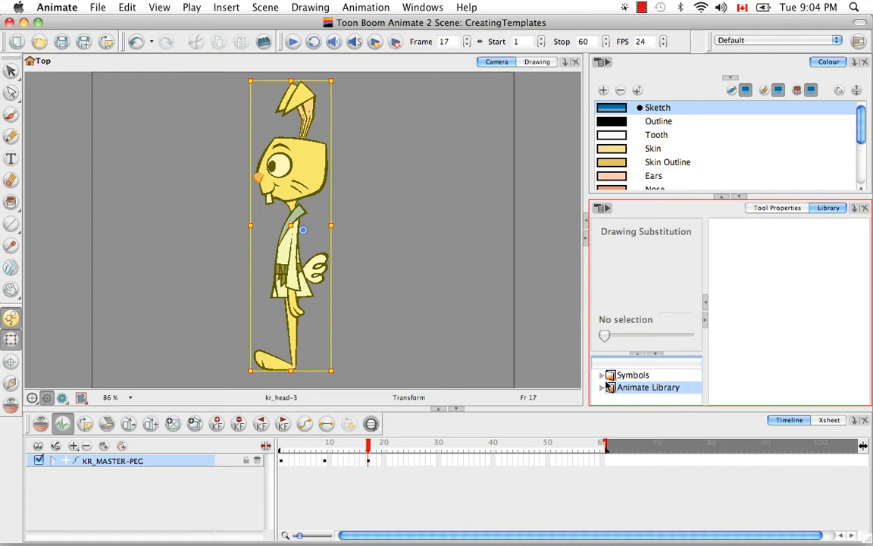
click(603, 388)
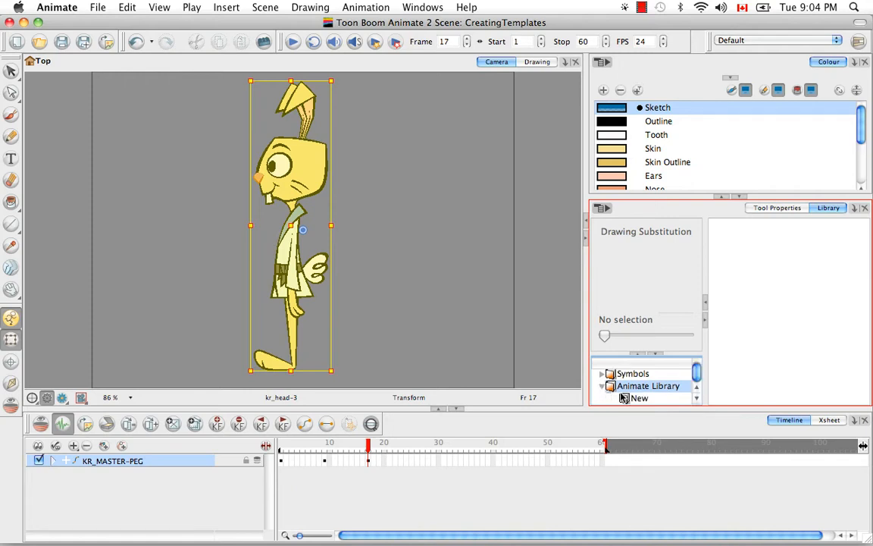
click(638, 399)
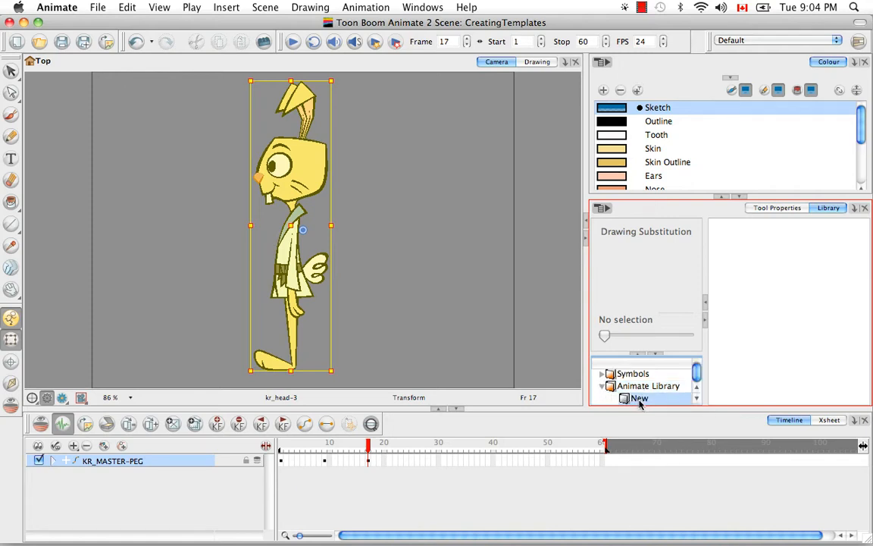
right_click(635, 402)
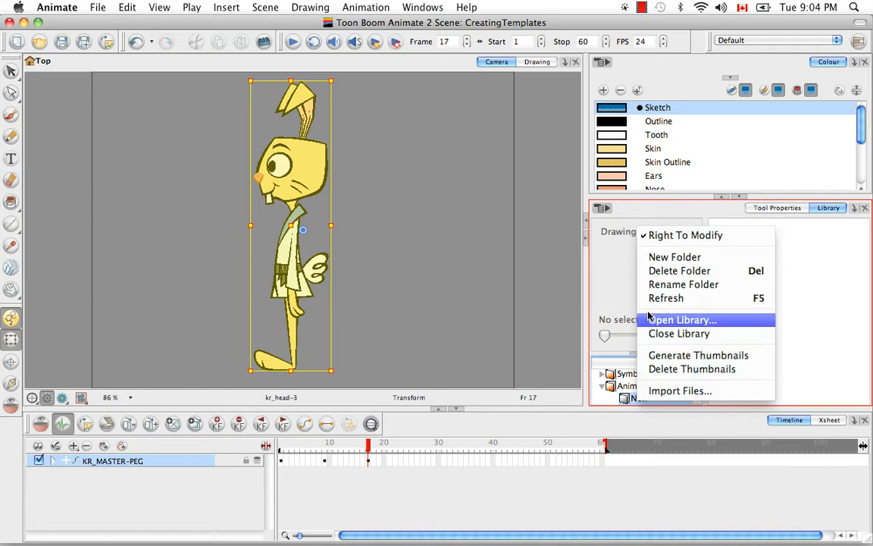
click(650, 285)
key(BackSpace)
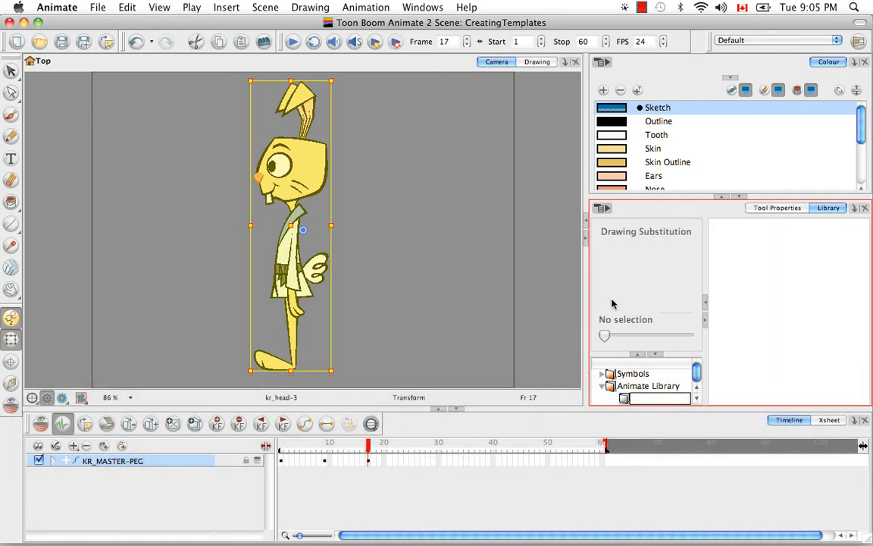
text(KarateRabbit)
key(Return)
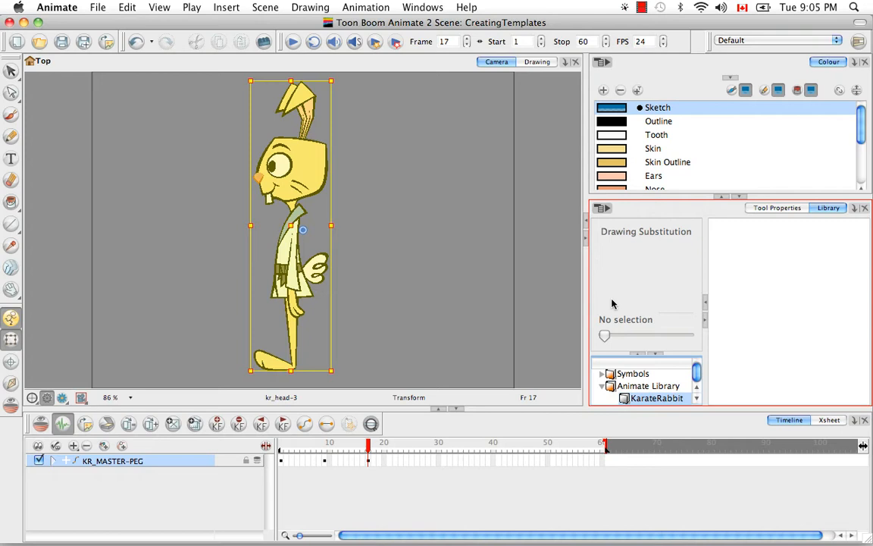
Store KR_MASTER-PEG as a template in the KarateRabbit folder, naming it KR_FULLFRONT.tpl
click(122, 463)
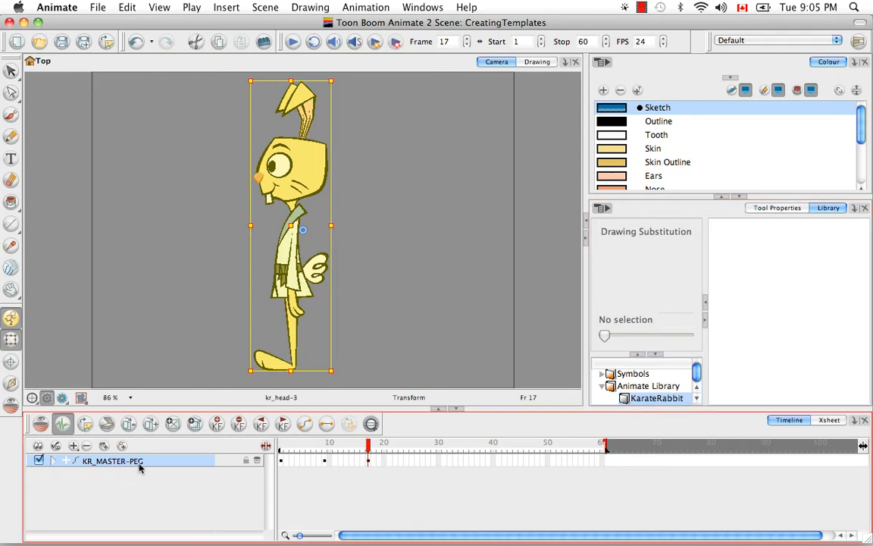
drag(138, 468, 744, 361)
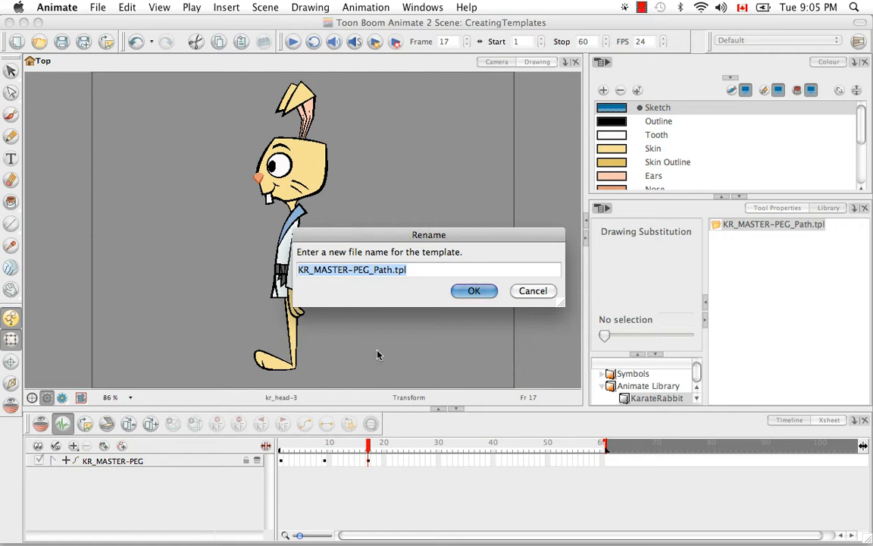
click(393, 270)
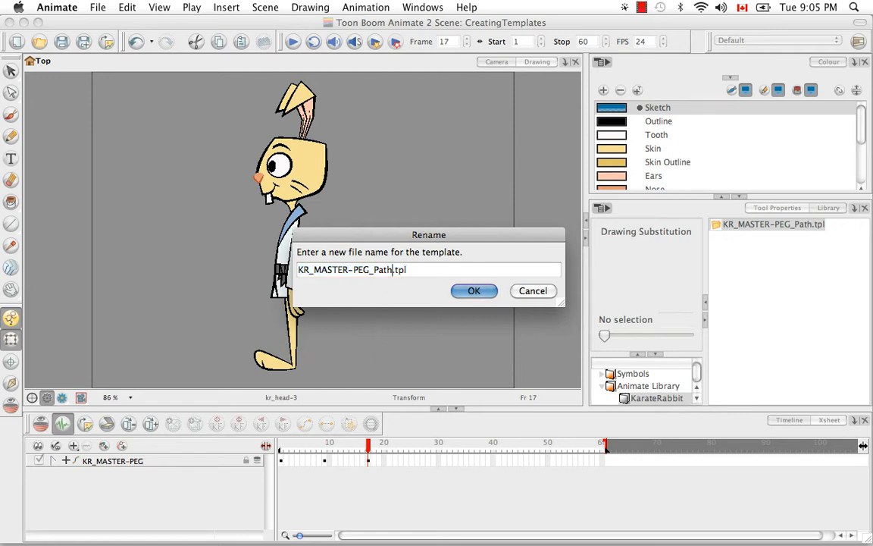
key(BackSpace)
key(BackSpace)
key(BackSpace)
key(BackSpace)
key(BackSpace)
key(BackSpace)
key(BackSpace)
key(BackSpace)
key(BackSpace)
key(BackSpace)
key(BackSpace)
key(BackSpace)
key(BackSpace)
key(BackSpace)
key(BackSpace)
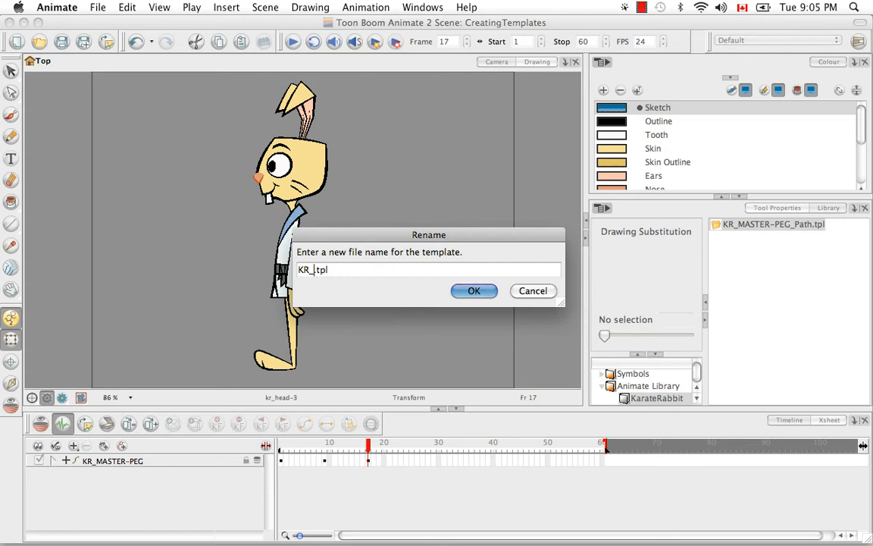
text(FULLRONT)
key(BackSpace)
key(BackSpace)
key(BackSpace)
key(BackSpace)
text(FRONT)
click(488, 294)
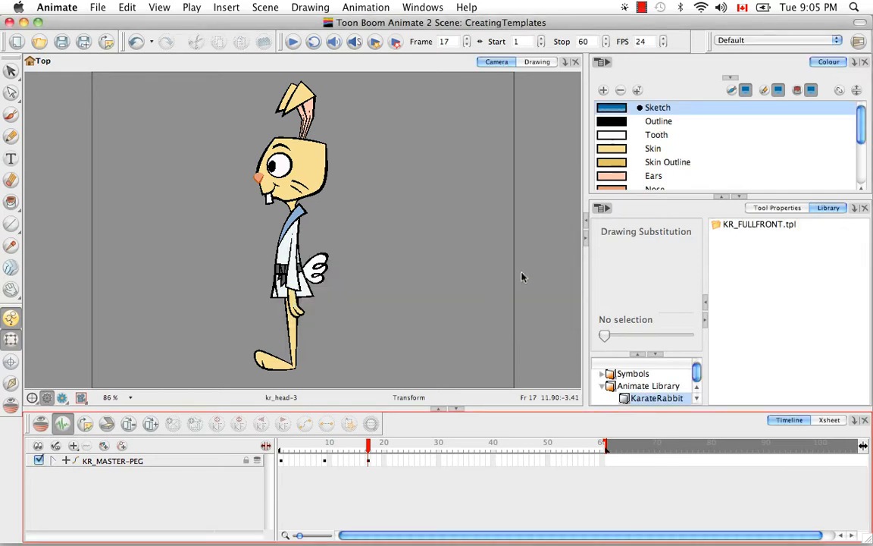
Duplicate the KR_FULLFRONT.tpl template inside the KarateRabbit library folder
click(738, 226)
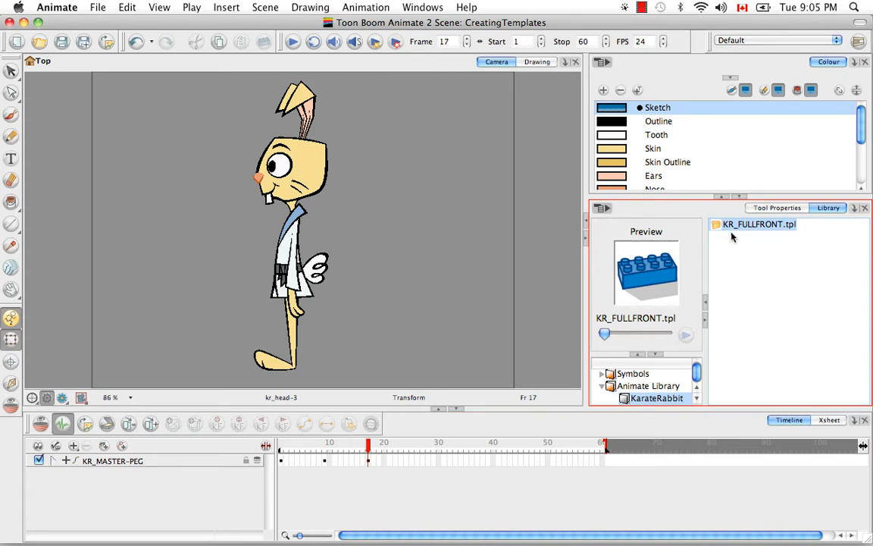
key(super+c)
click(734, 286)
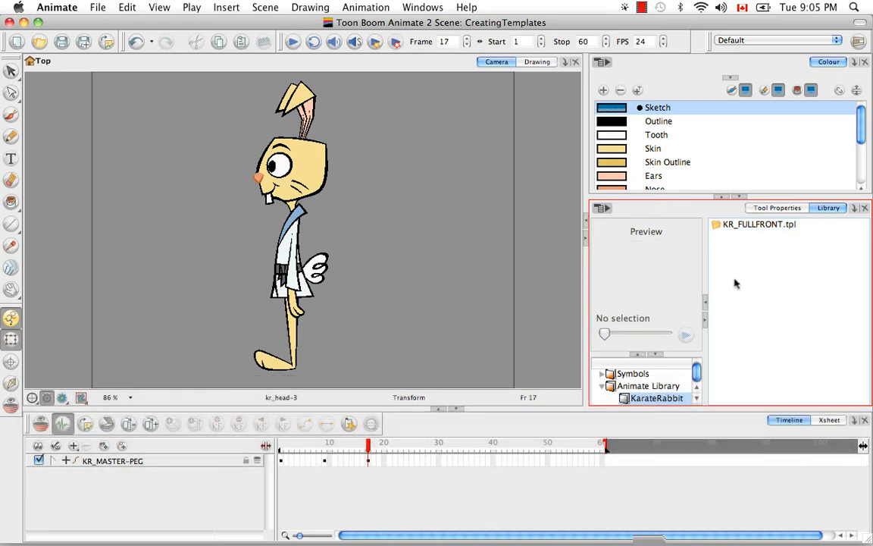
right_click(734, 285)
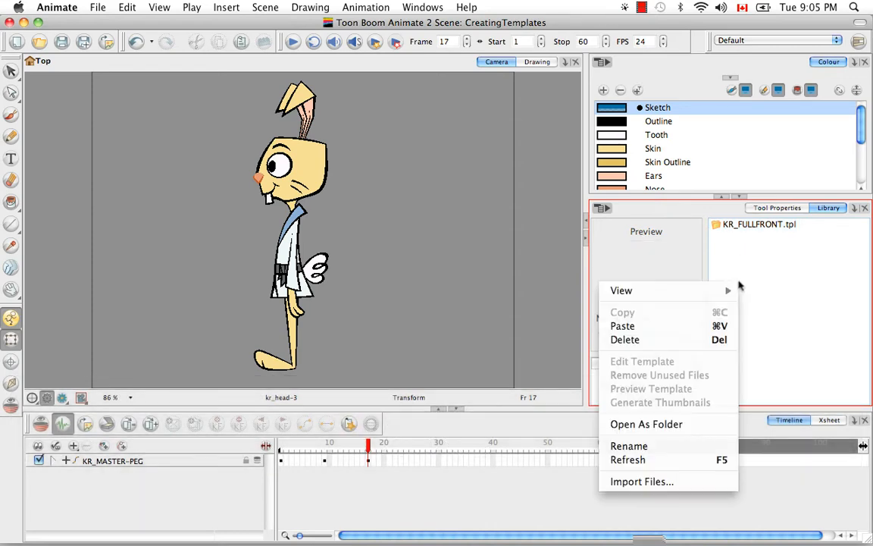
click(719, 326)
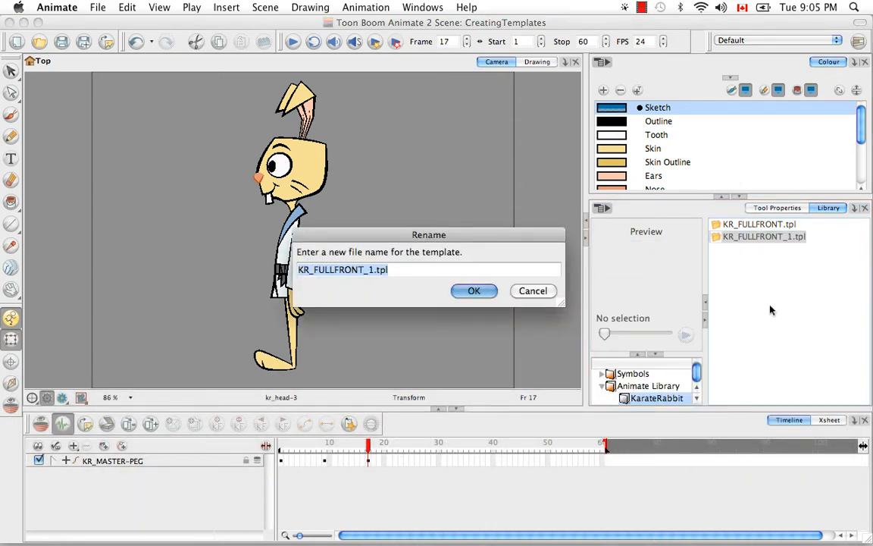
Name the duplicated template KR_FULL3Q.tpl
key(Left)
key(Left)
key(Left)
key(Left)
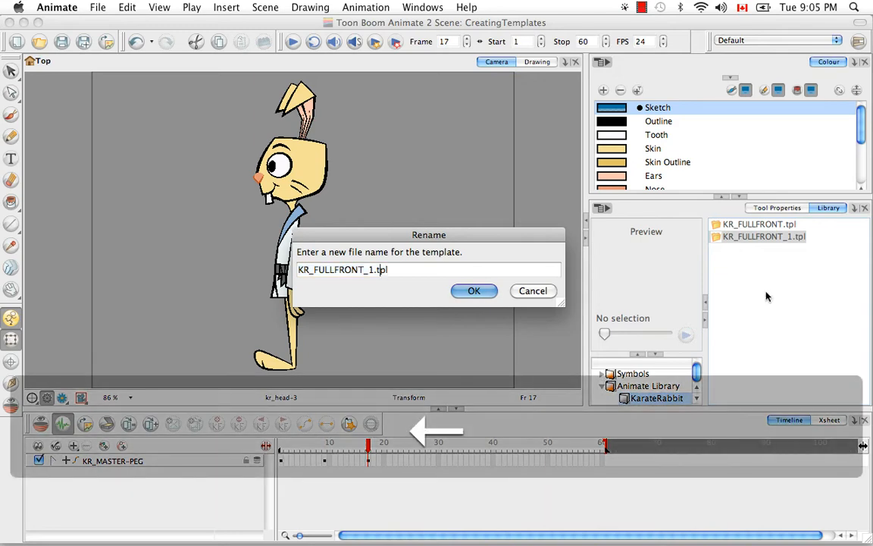
key(BackSpace)
key(BackSpace)
key(BackSpace)
key(BackSpace)
key(BackSpace)
key(BackSpace)
key(BackSpace)
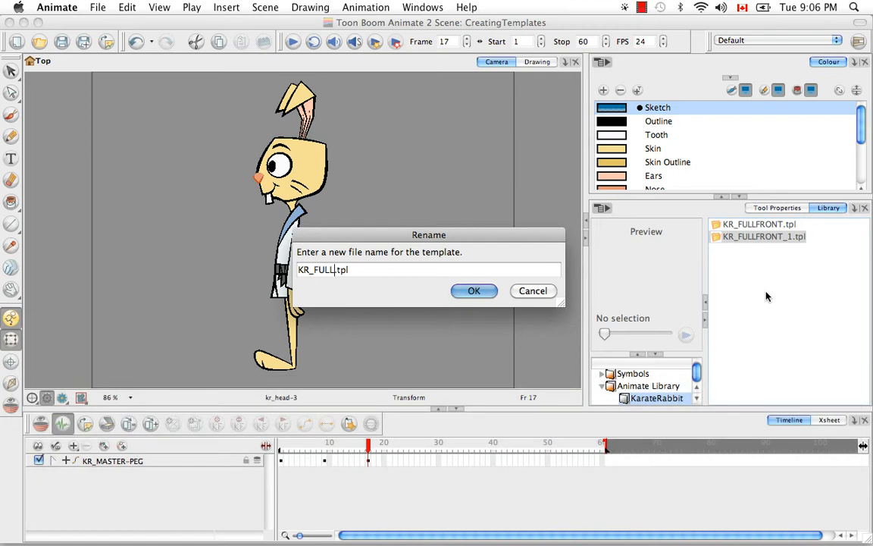
text(3Q)
click(474, 291)
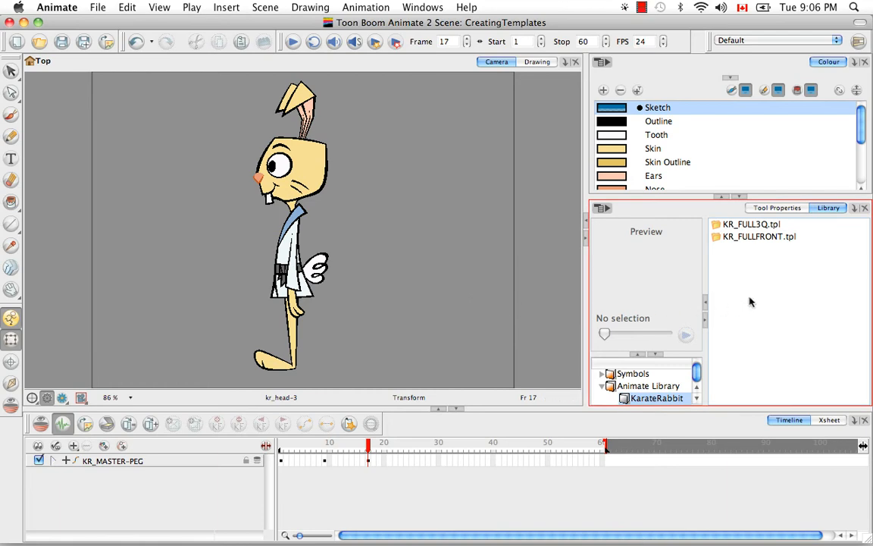
Make another copy of KR_FULLFRONT.tpl in the KarateRabbit folder for the profile view
click(735, 237)
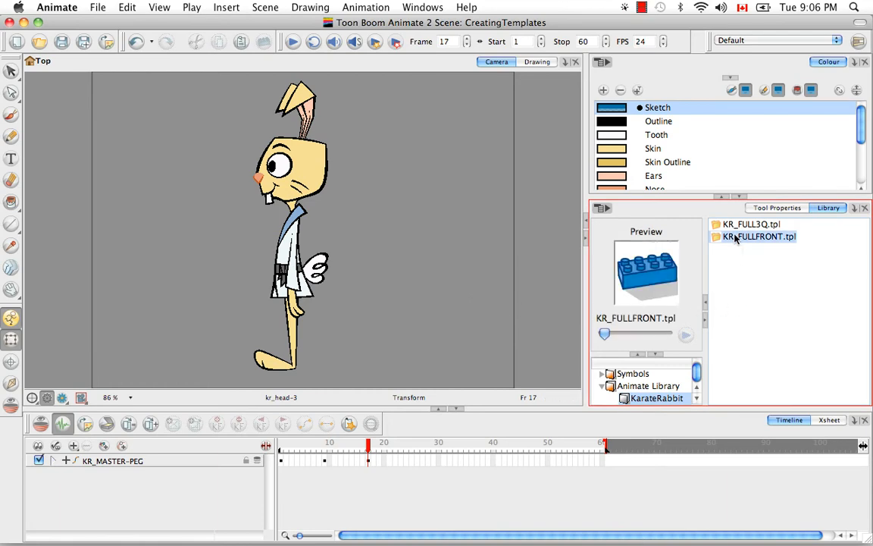
key(super+c)
click(733, 310)
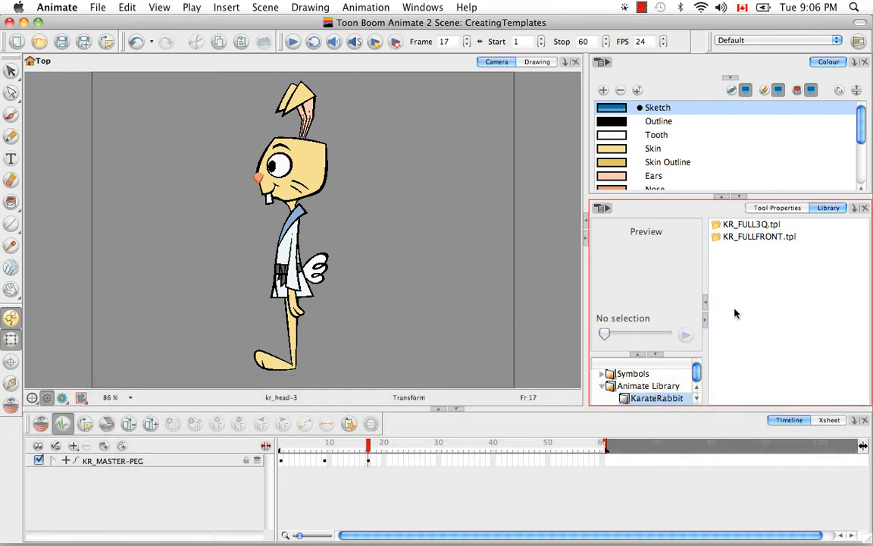
key(super+v)
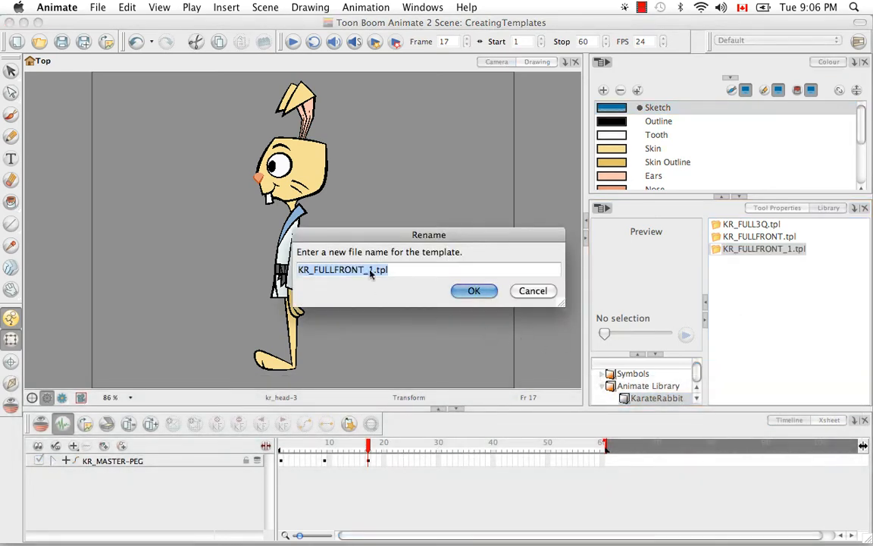
Name the new template copy KR_FULLPROFILE.tpl
click(370, 270)
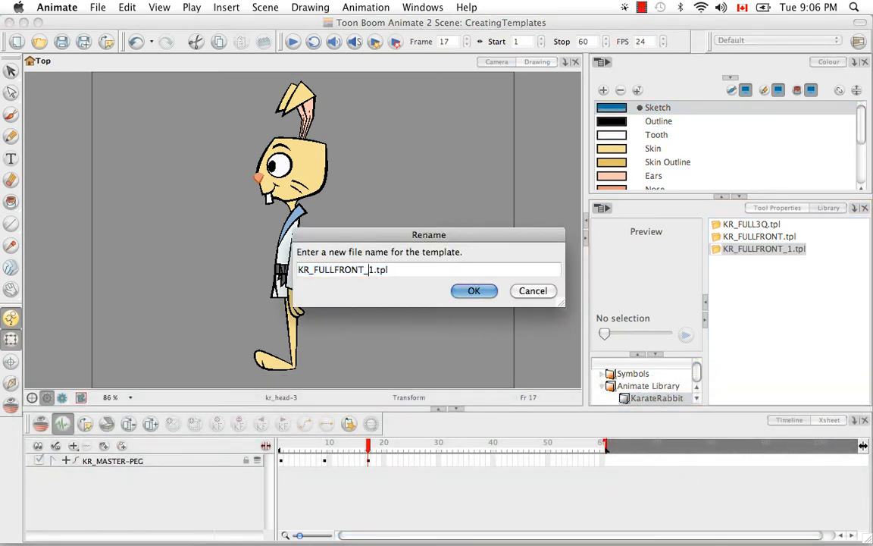
key(Delete)
key(BackSpace)
key(BackSpace)
key(BackSpace)
key(BackSpace)
key(BackSpace)
key(BackSpace)
text(Pr)
key(BackSpace)
text(ROFILE)
click(474, 290)
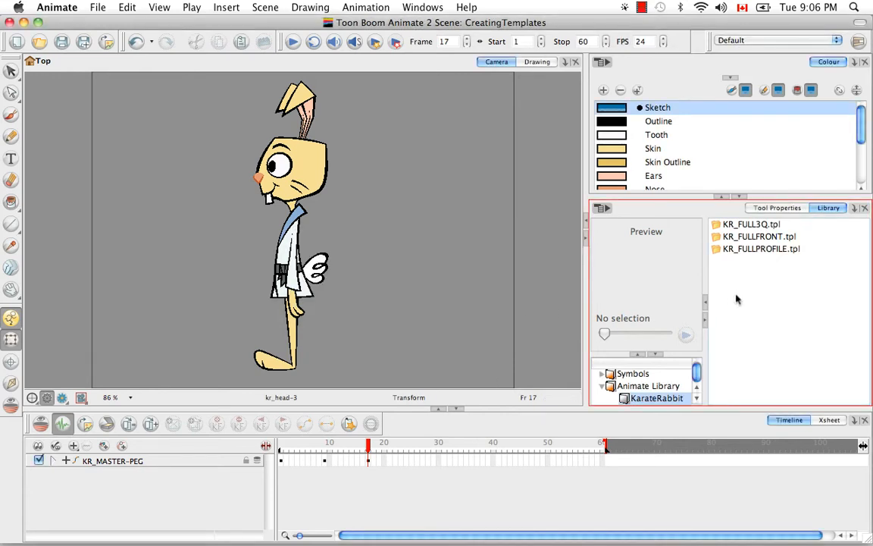
Open the KR_FULLFRONT.tpl template for editing and check the keyframes on the layers under KR_MASTER-PEG
click(746, 237)
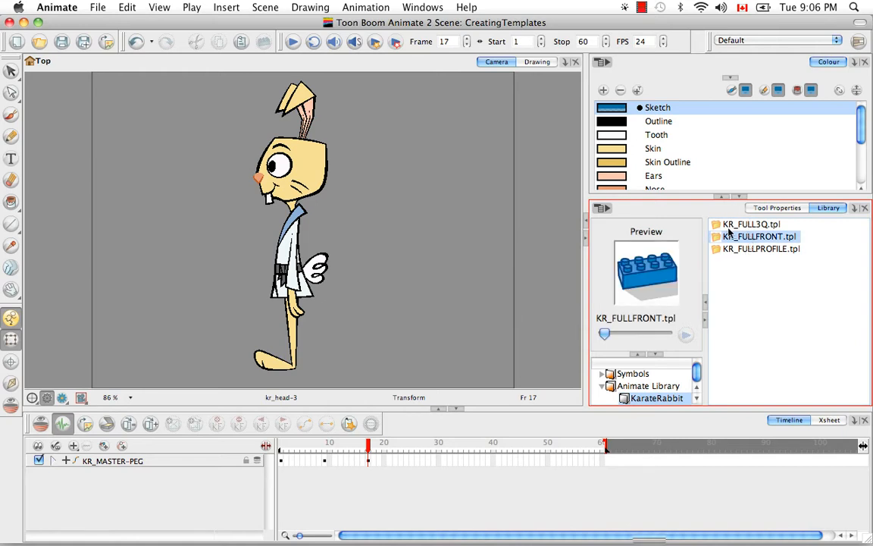
right_click(747, 240)
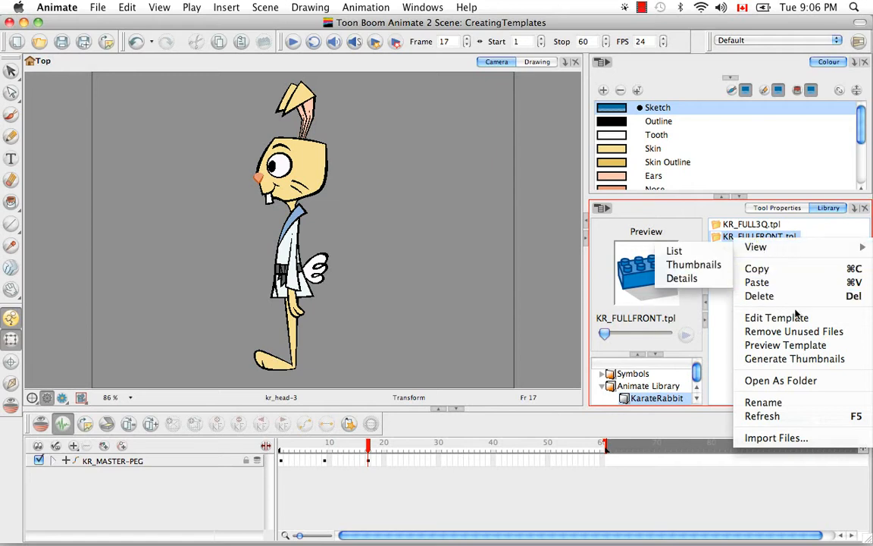
click(774, 318)
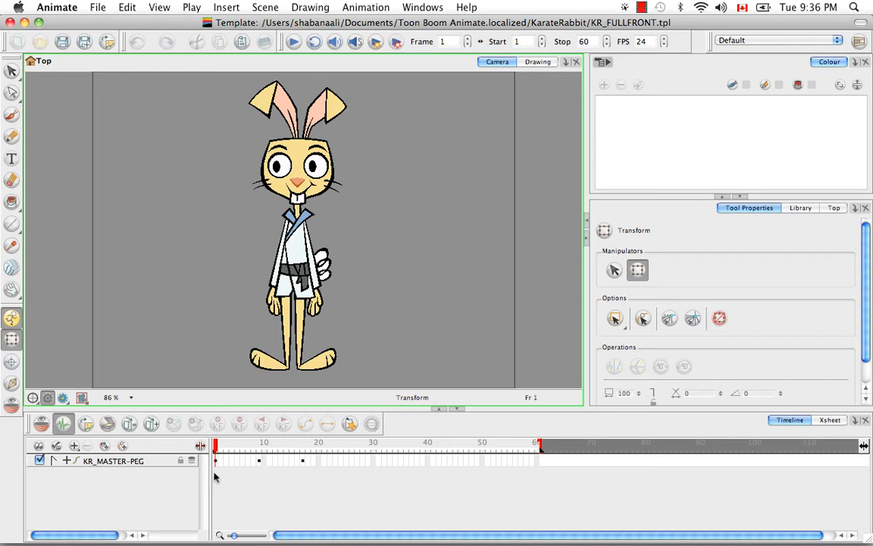
click(53, 461)
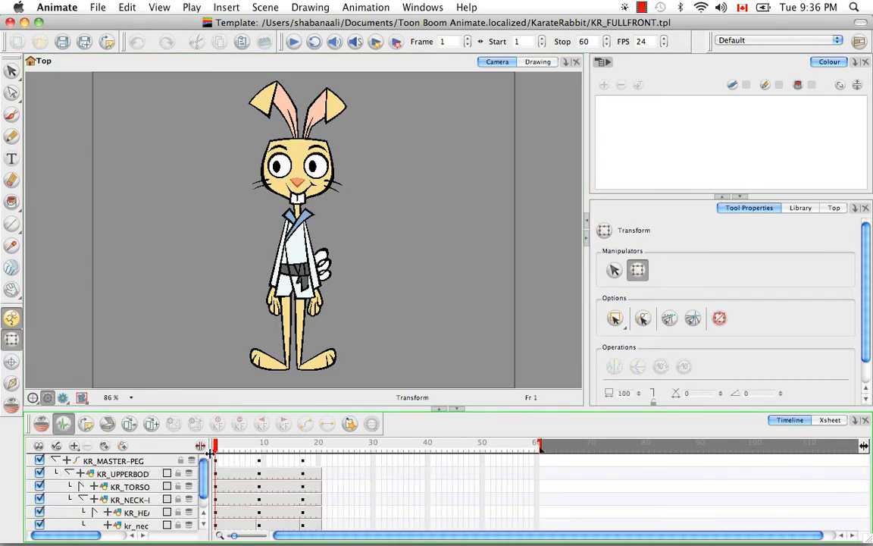
click(54, 461)
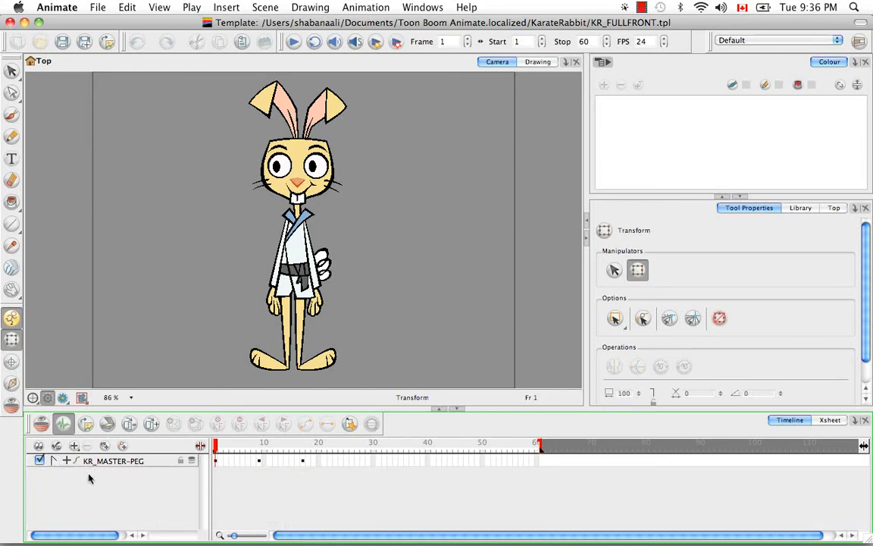
Delete the KR_MASTER-PEG keyframes and exposures after frame 1, including its child layers, and shorten the template's scene to one frame
click(220, 462)
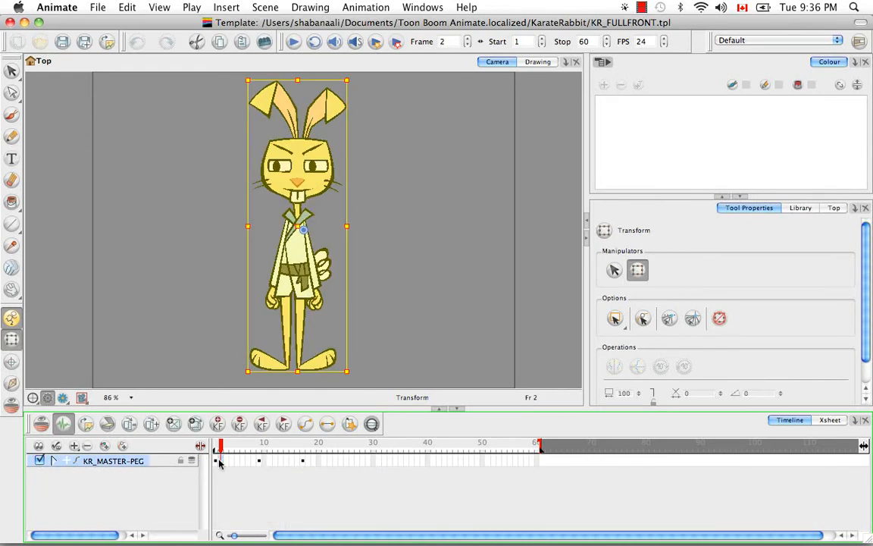
shift+click(342, 463)
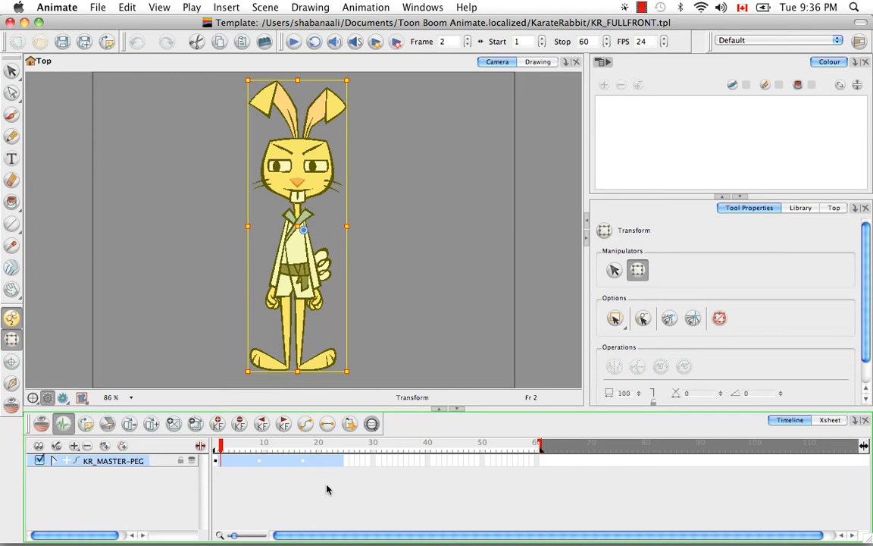
key(BackSpace)
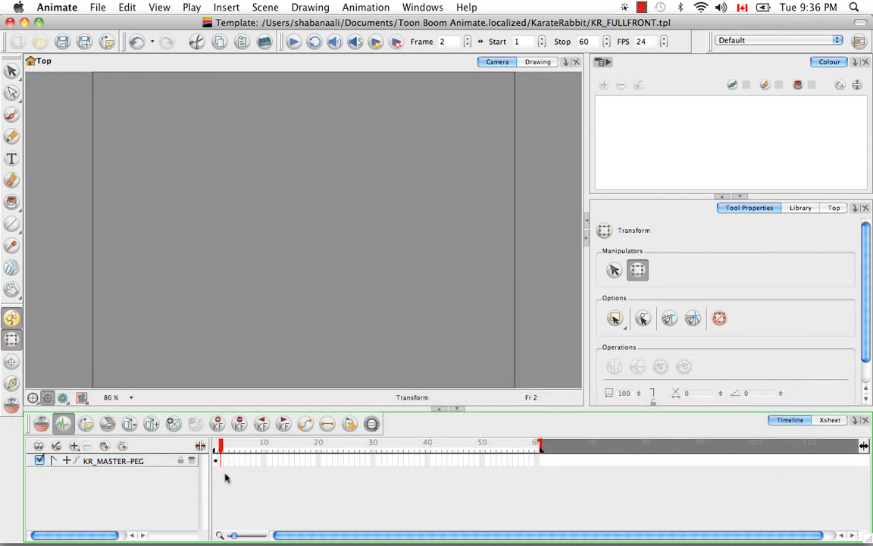
key(super+z)
click(53, 461)
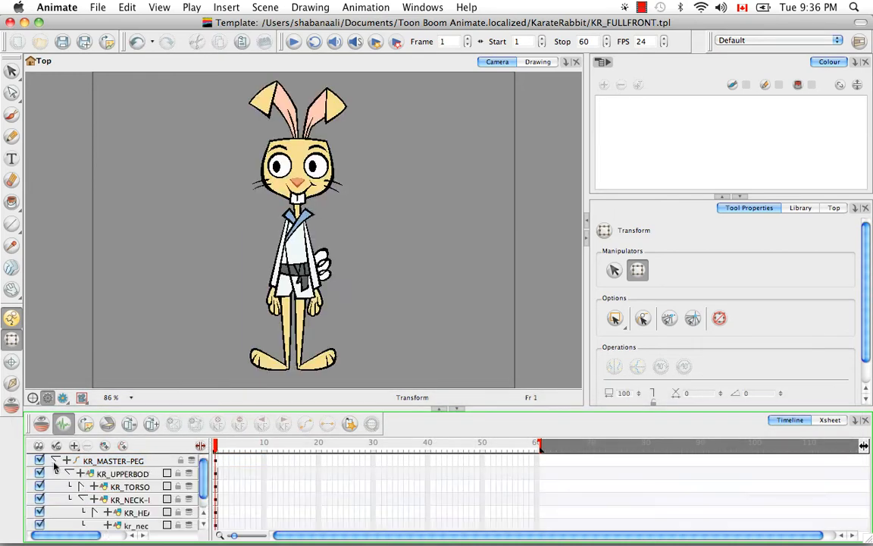
scroll(204, 485, down, 1)
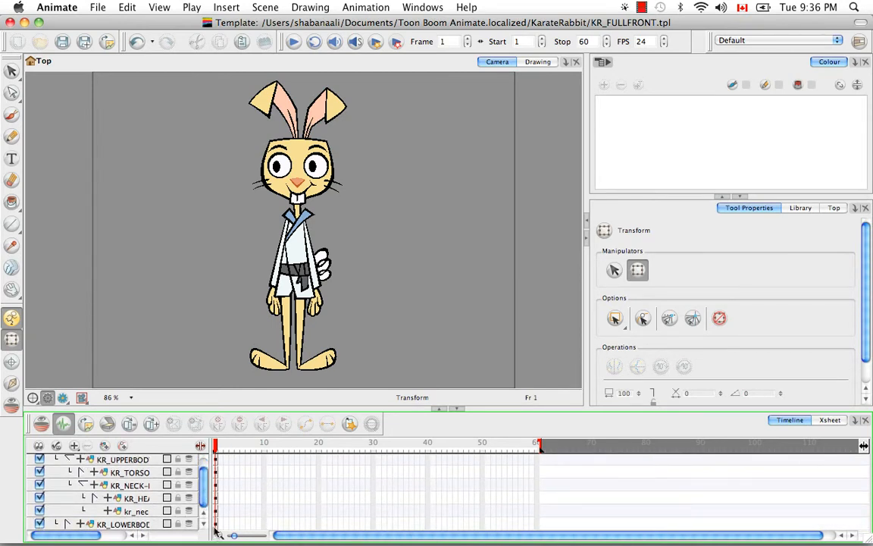
scroll(122, 470, up, 1)
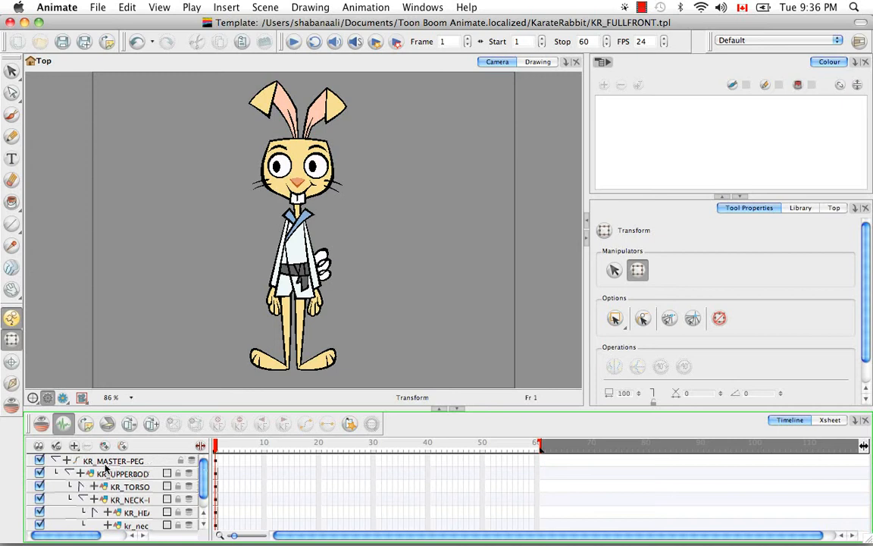
click(53, 460)
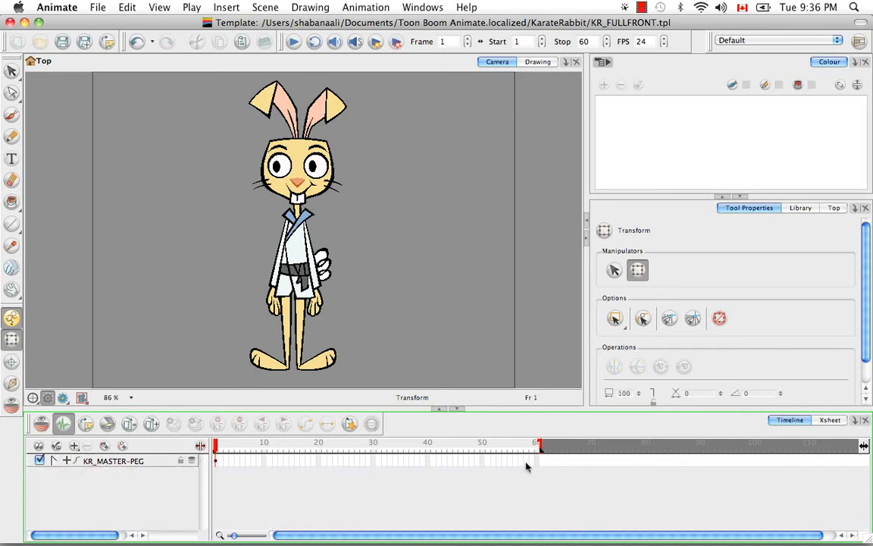
mouse_move(540, 447)
mouse_down()
mouse_move(289, 445)
mouse_move(201, 400)
mouse_up()
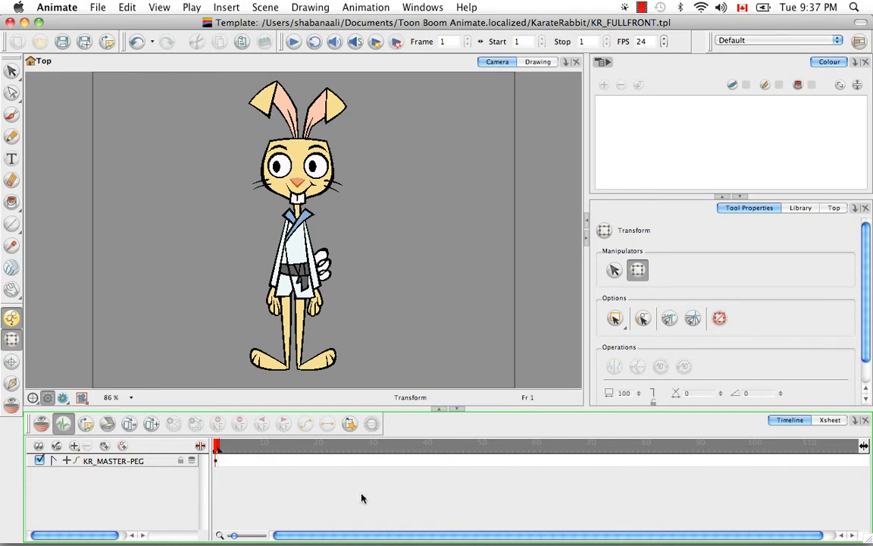
Rename the KR_MASTER-PEG layer as KR_FULLFRONT, and save and close the template
click(110, 462)
double_click(110, 463)
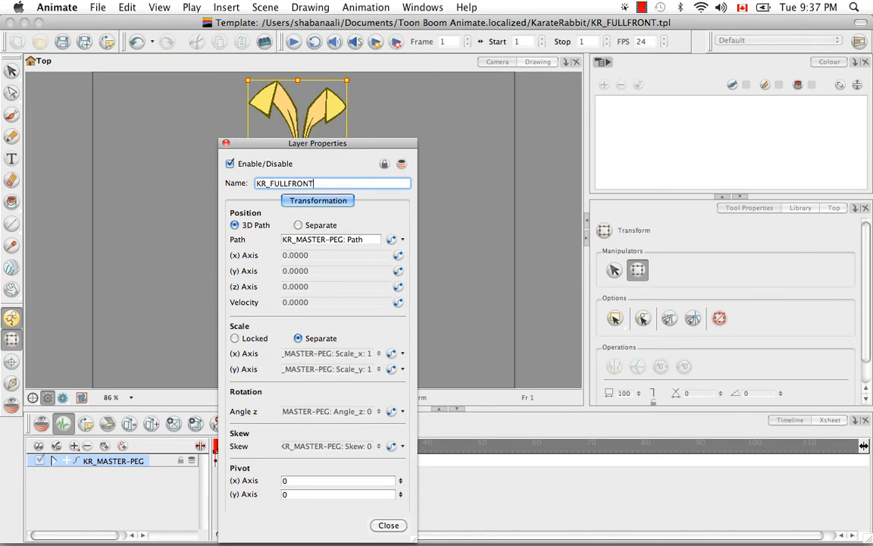
click(387, 525)
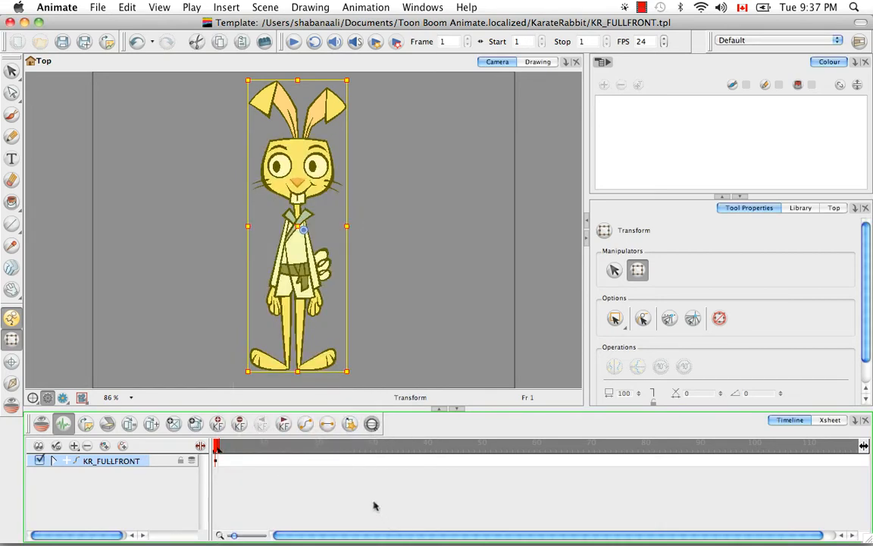
click(62, 42)
click(11, 23)
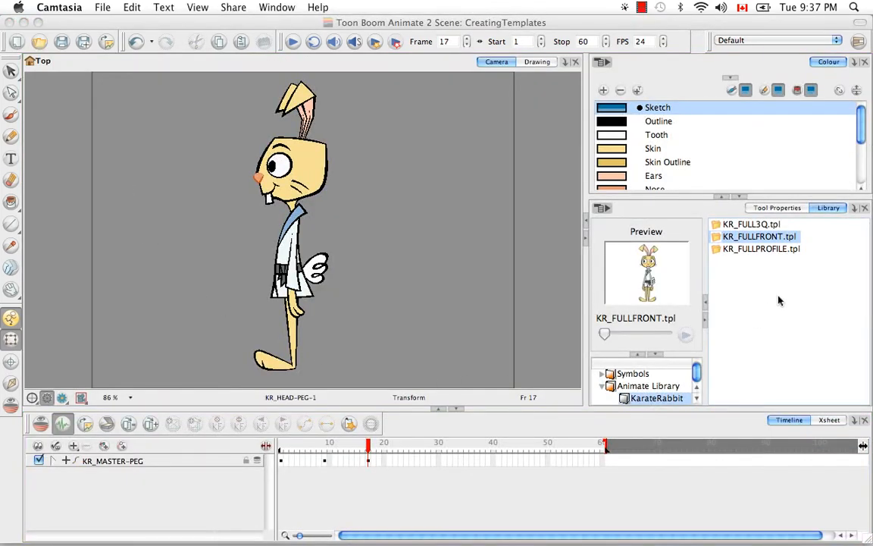
Open the KR_FULL3Q.tpl template from the library for editing
click(763, 226)
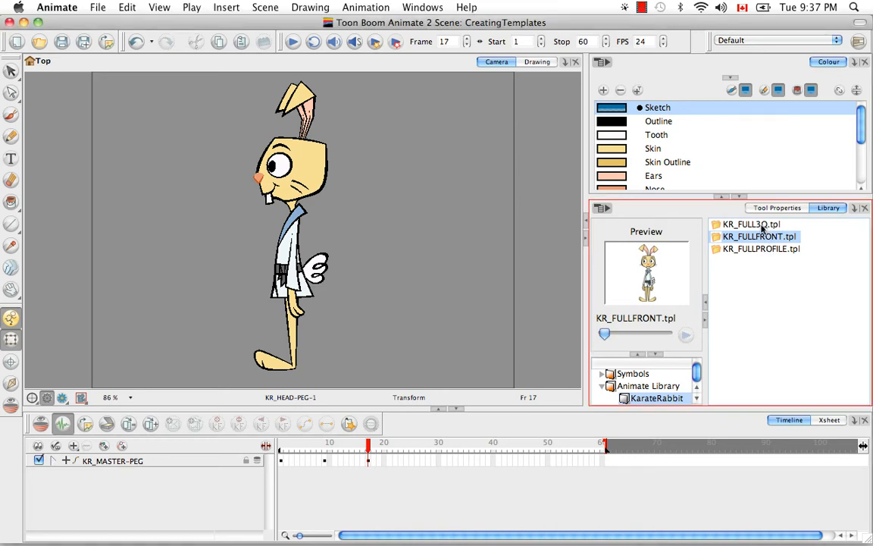
click(761, 226)
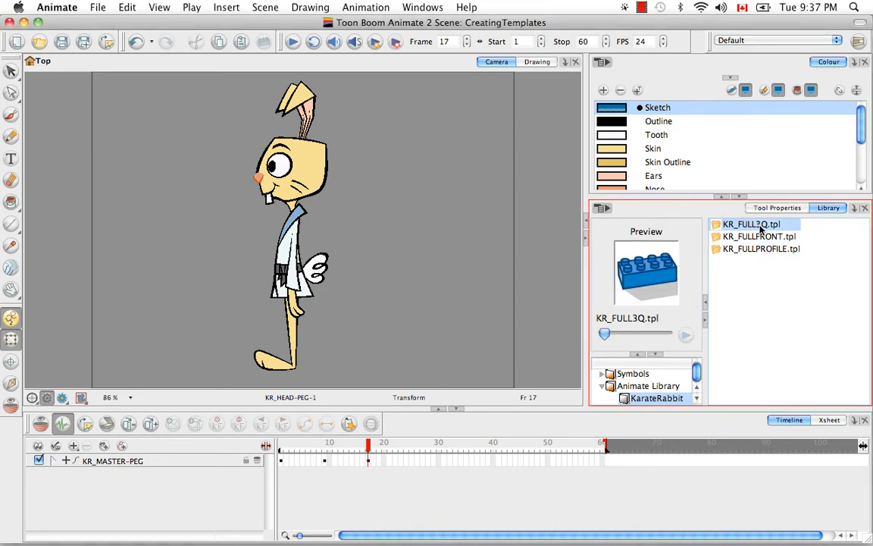
right_click(760, 227)
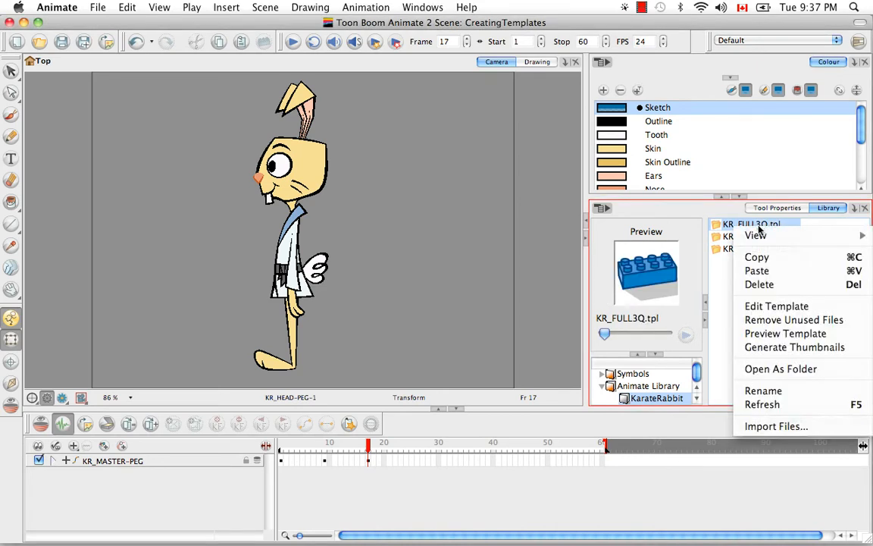
click(773, 306)
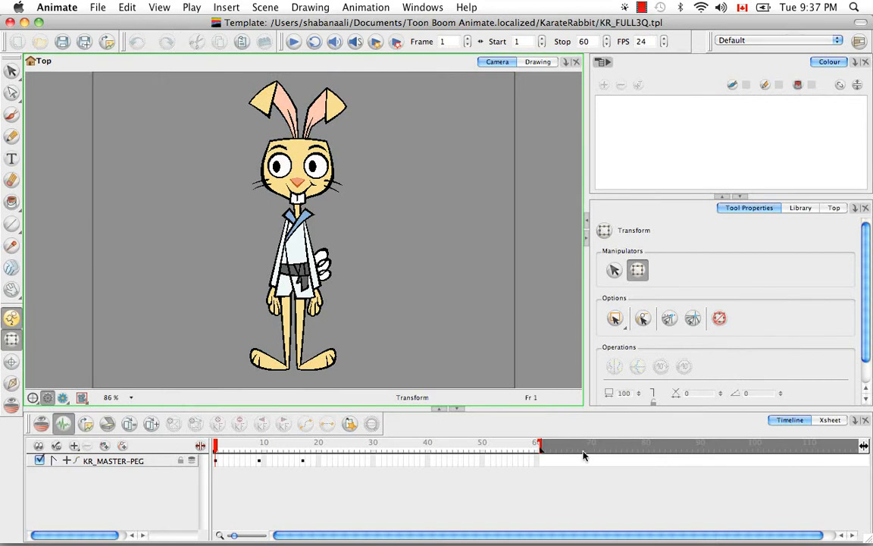
Delete the KR_MASTER-PEG keyframes and exposures in frames 1 to 8, including its child layers
click(260, 460)
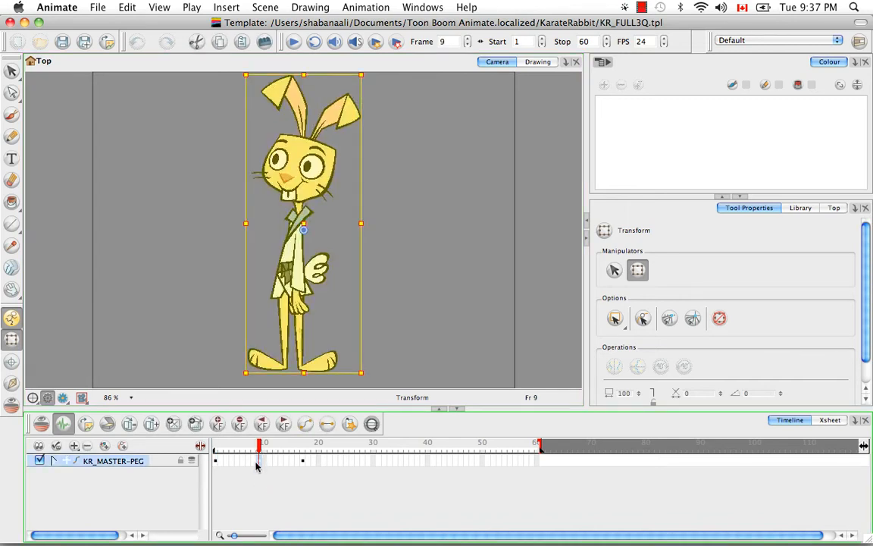
click(254, 460)
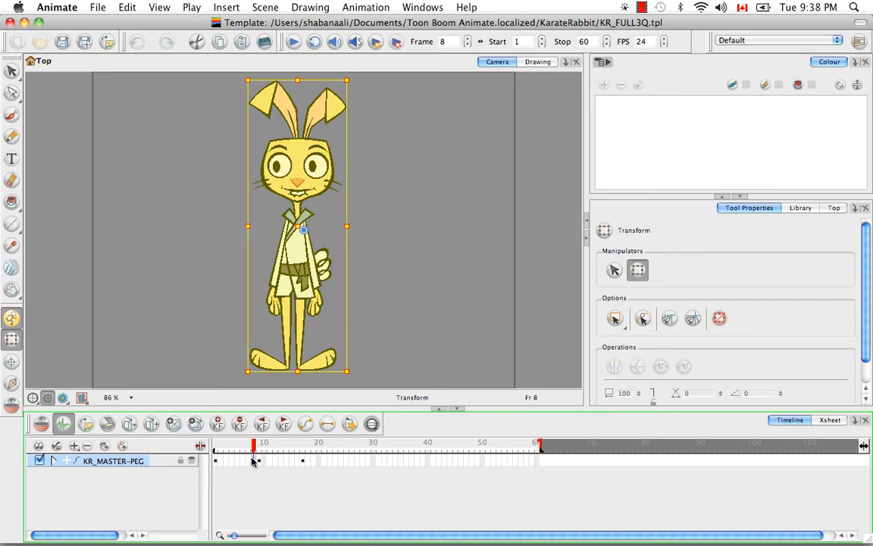
shift+click(215, 461)
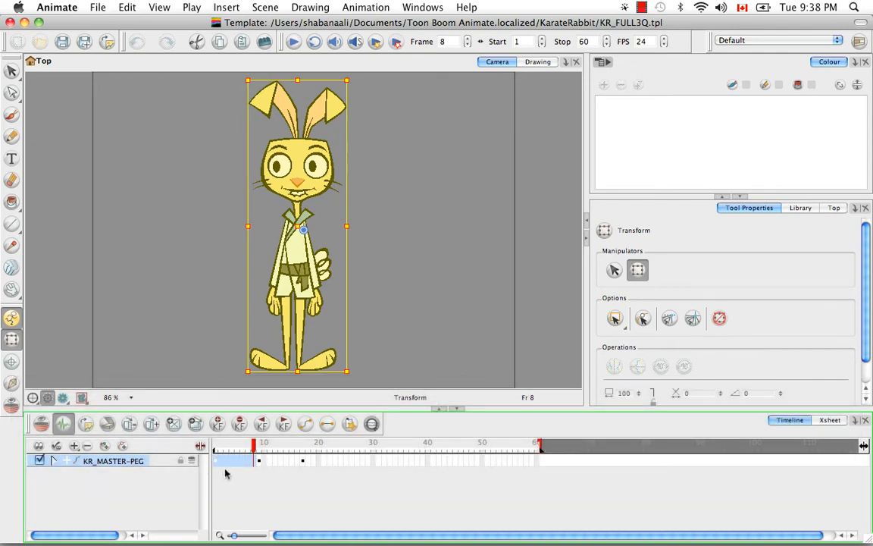
key(BackSpace)
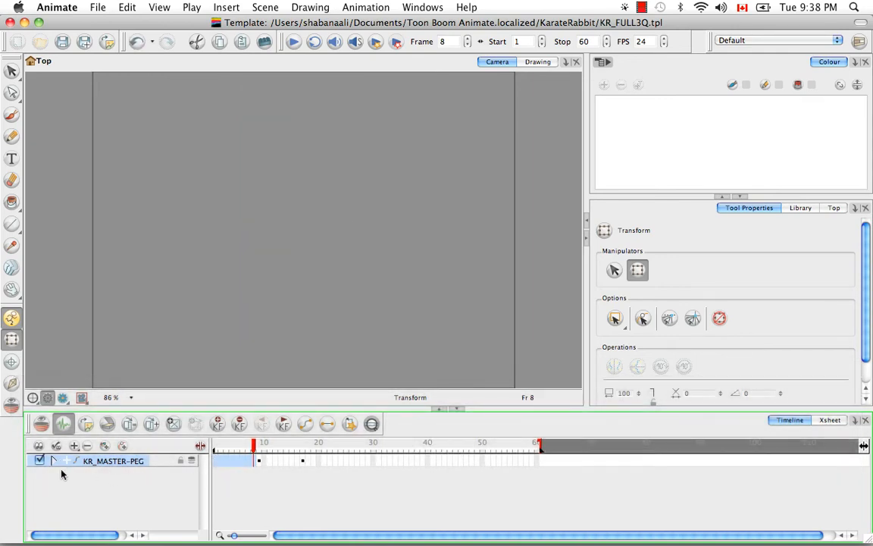
click(53, 461)
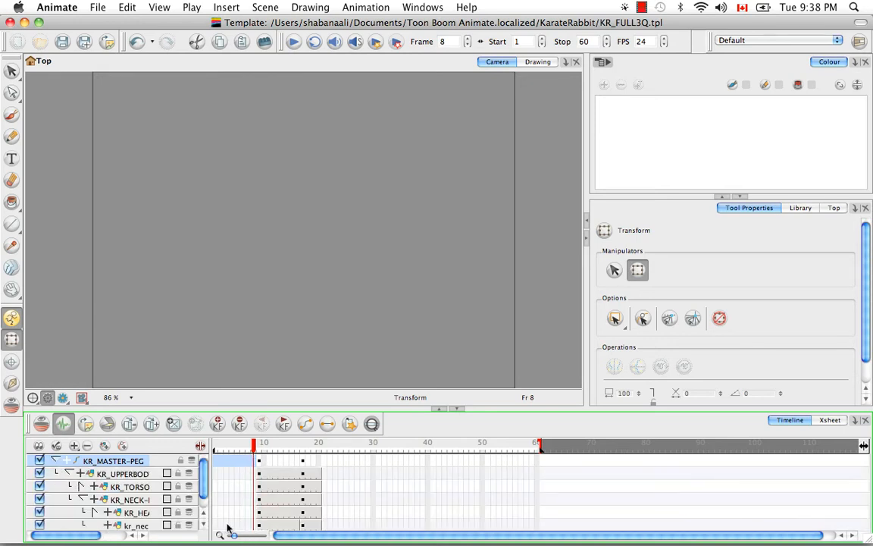
click(54, 461)
click(268, 473)
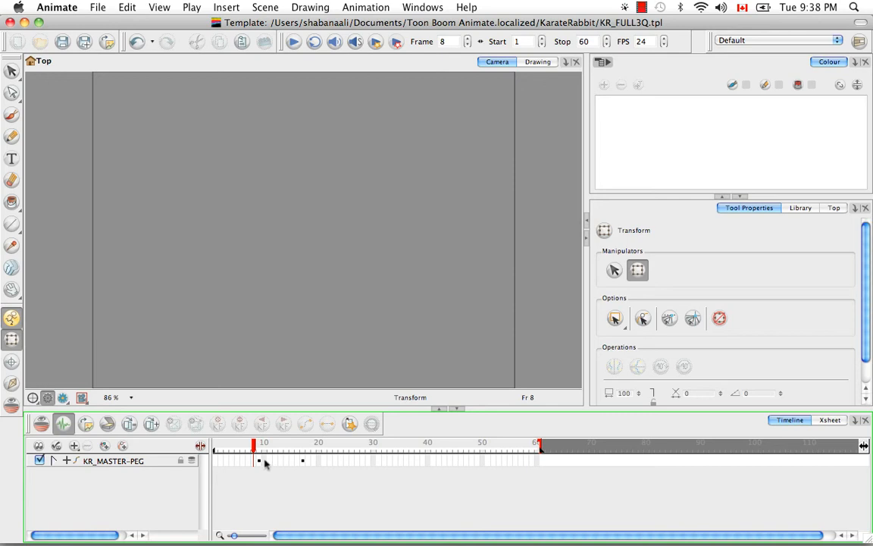
Delete the KR_MASTER-PEG keyframes and exposures from frame 10 onward
click(264, 461)
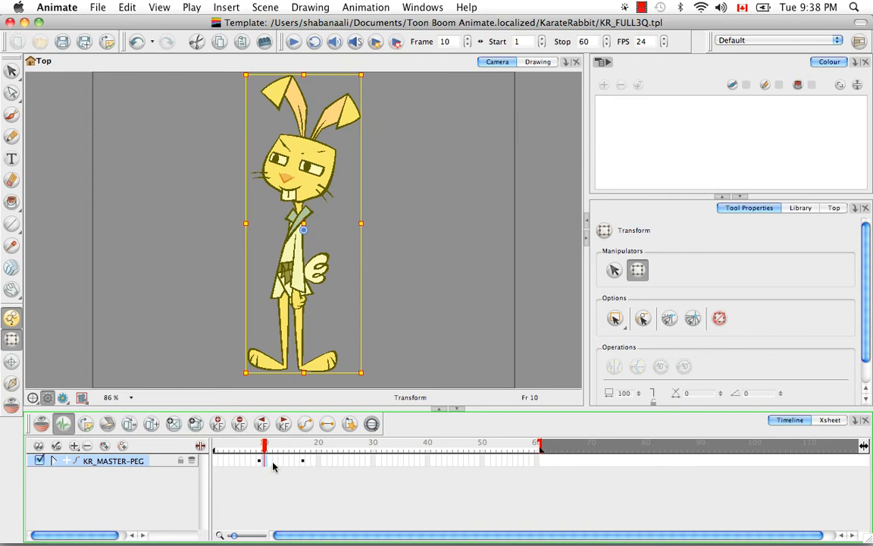
shift+click(351, 461)
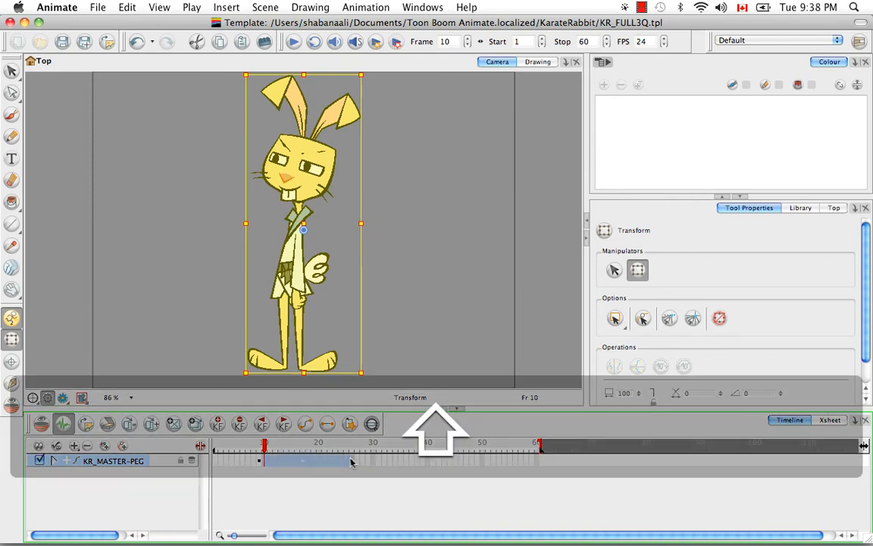
key(BackSpace)
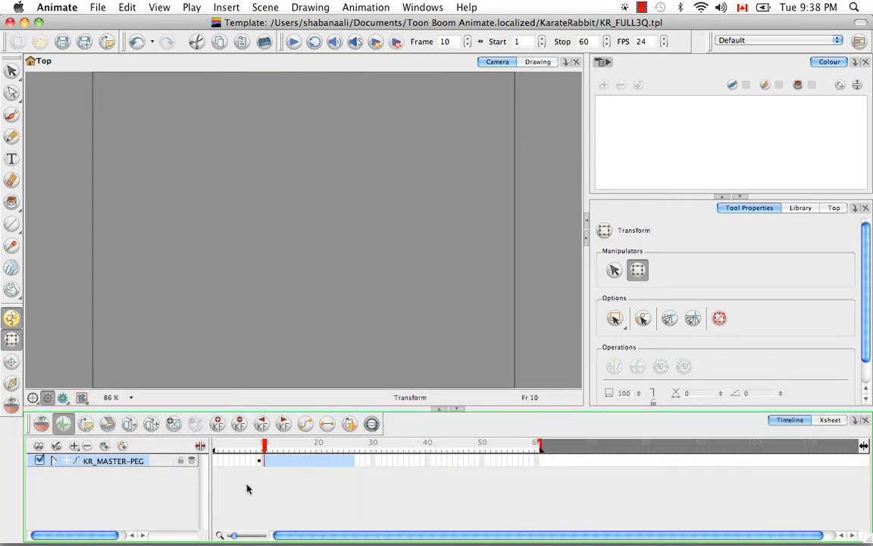
click(263, 469)
Move the three-quarter pose from frame 9 to frame 1 on KR_MASTER-PEG and shorten the template's scene to one frame
click(258, 462)
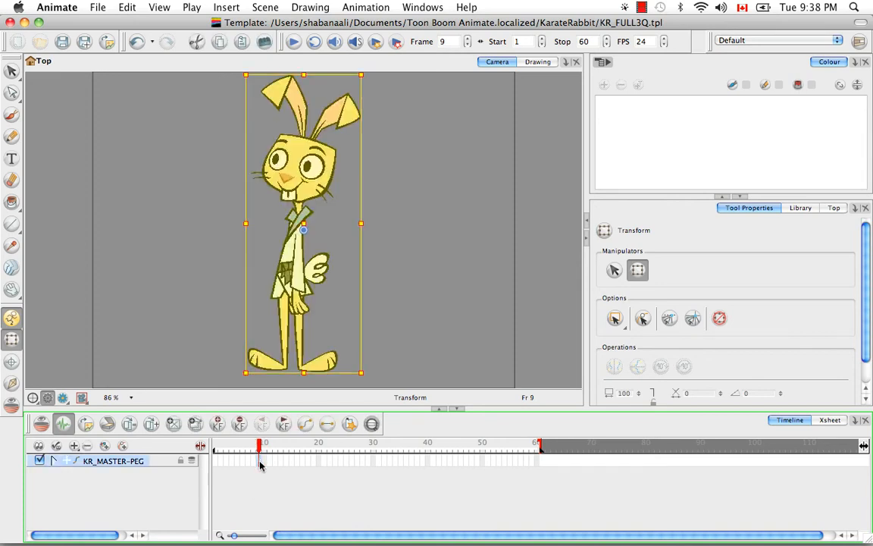
drag(258, 464, 216, 463)
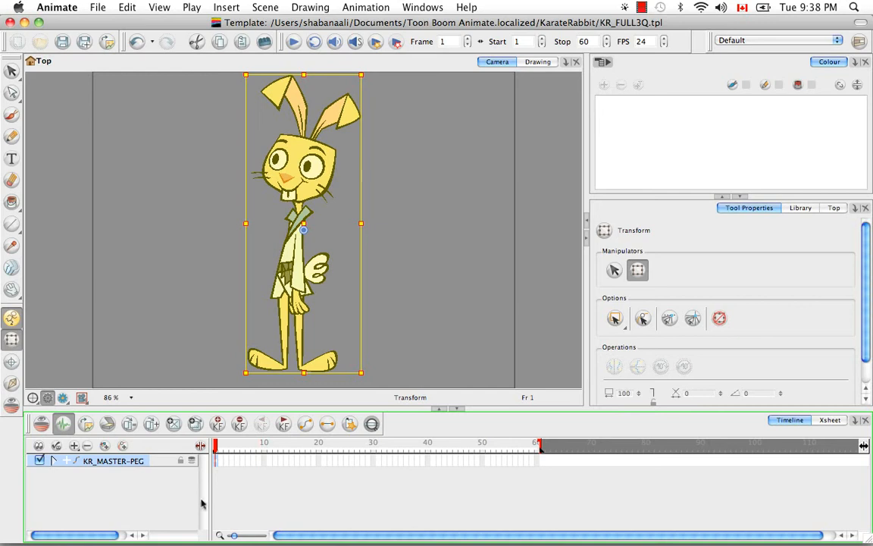
click(153, 500)
click(54, 461)
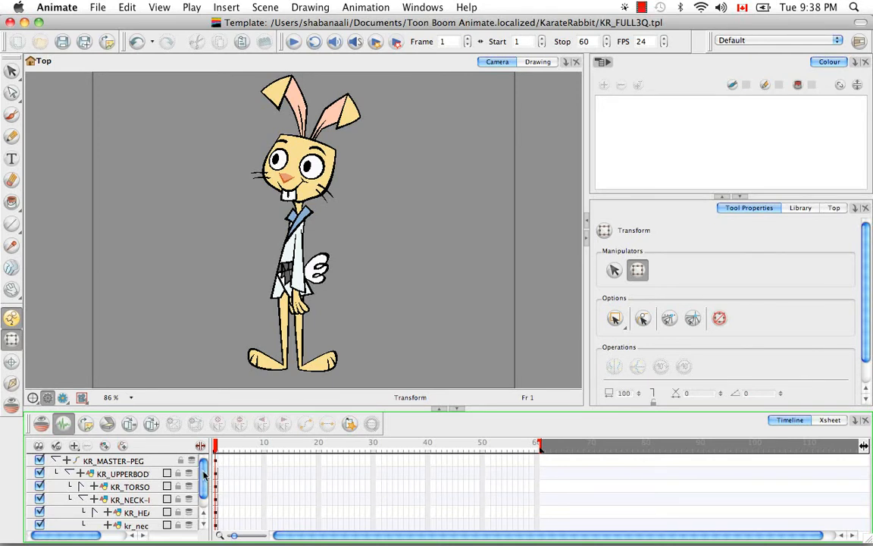
scroll(205, 473, down, 1)
scroll(185, 474, up, 1)
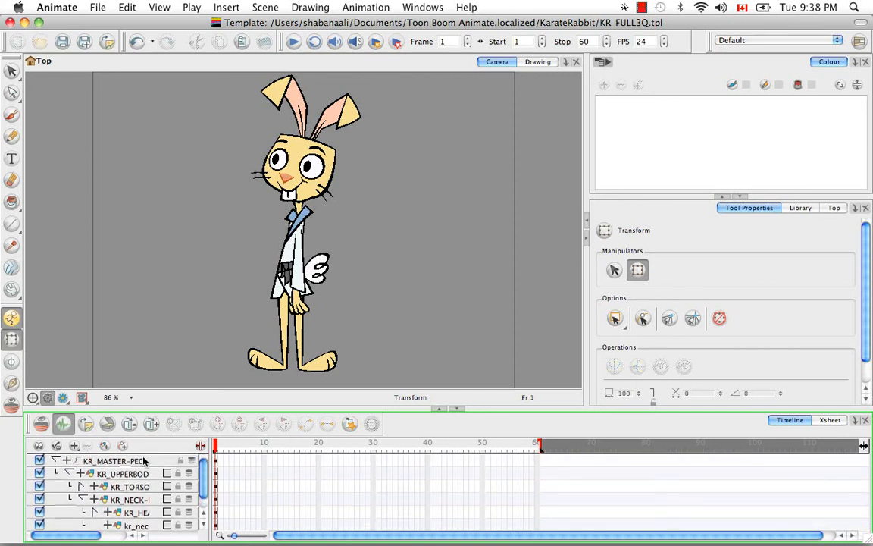
click(71, 473)
click(55, 460)
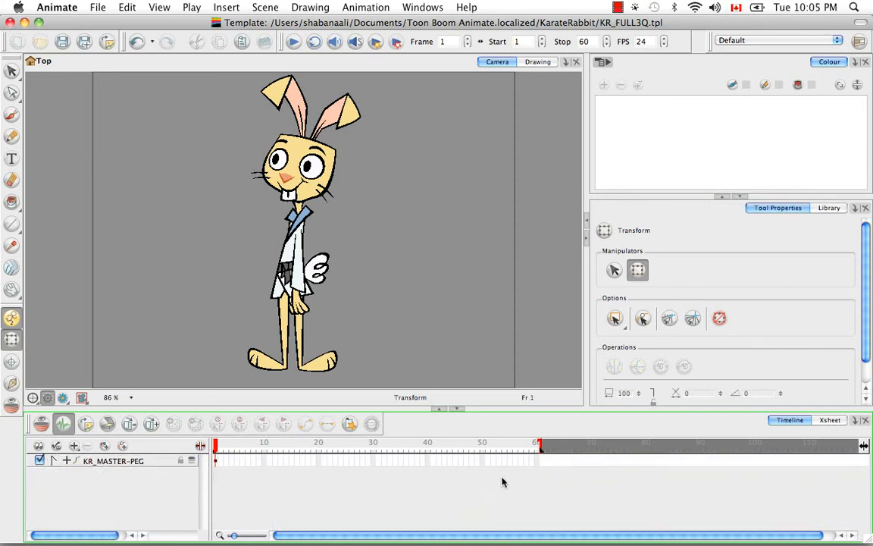
drag(538, 448, 217, 448)
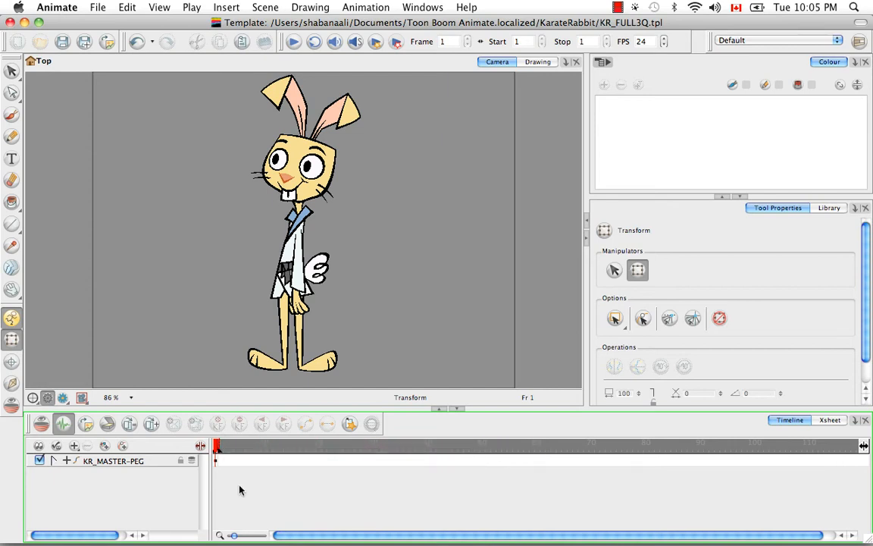
Rename the KR_MASTER-PEG layer as KR_FULL3Q-PEG and save the template
click(118, 462)
double_click(119, 462)
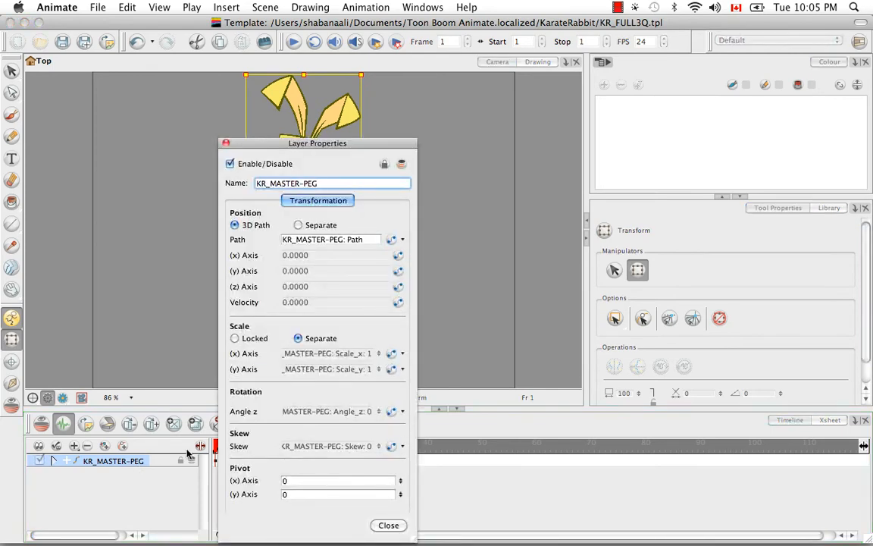
key(BackSpace)
key(BackSpace)
key(BackSpace)
key(BackSpace)
key(BackSpace)
key(BackSpace)
text(FULL3Q)
key(Return)
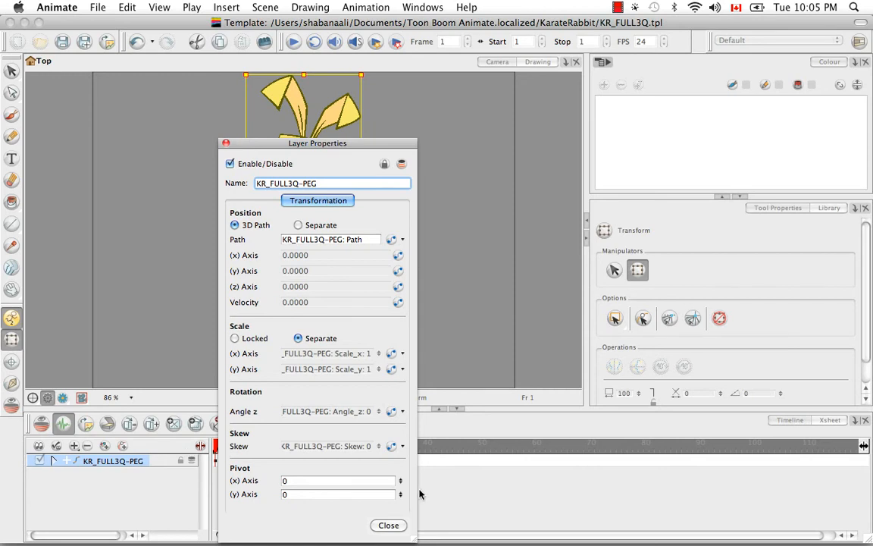
click(388, 525)
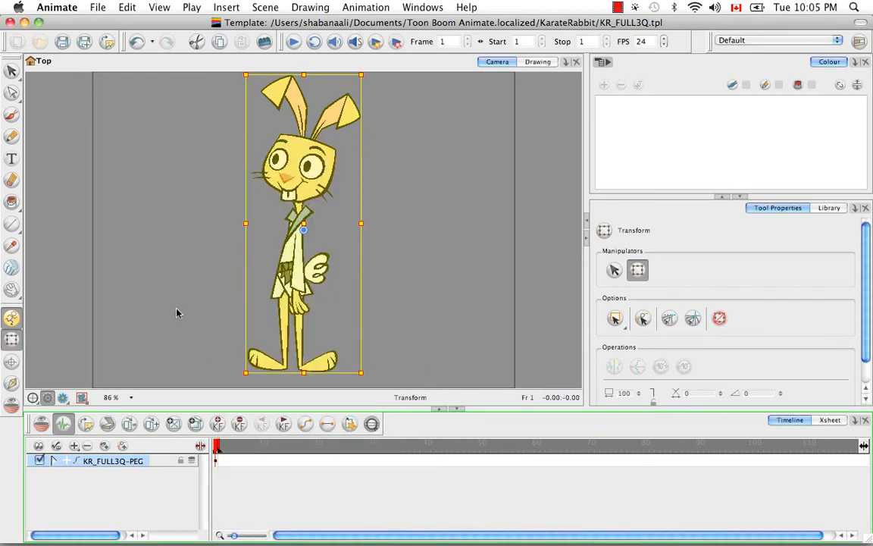
click(64, 44)
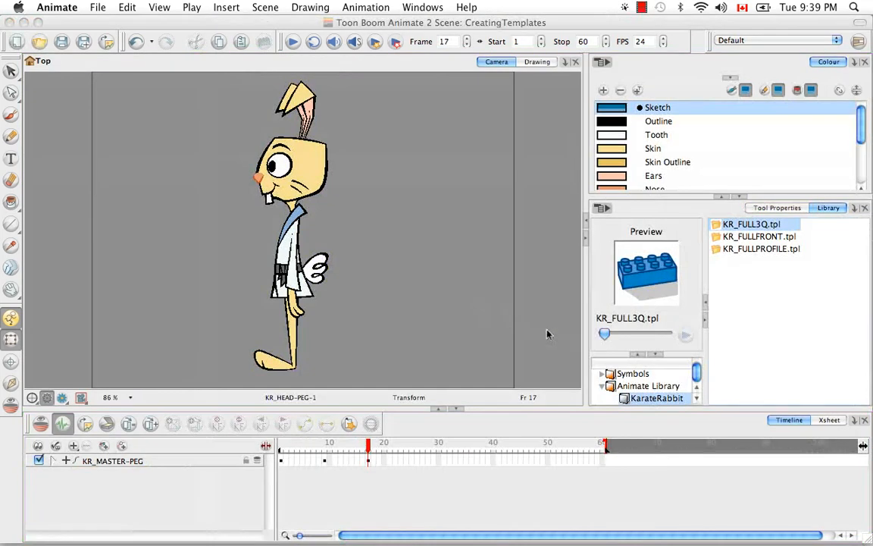
Open the KR_FULLPROFILE.tpl template from the library for editing
click(762, 250)
right_click(762, 250)
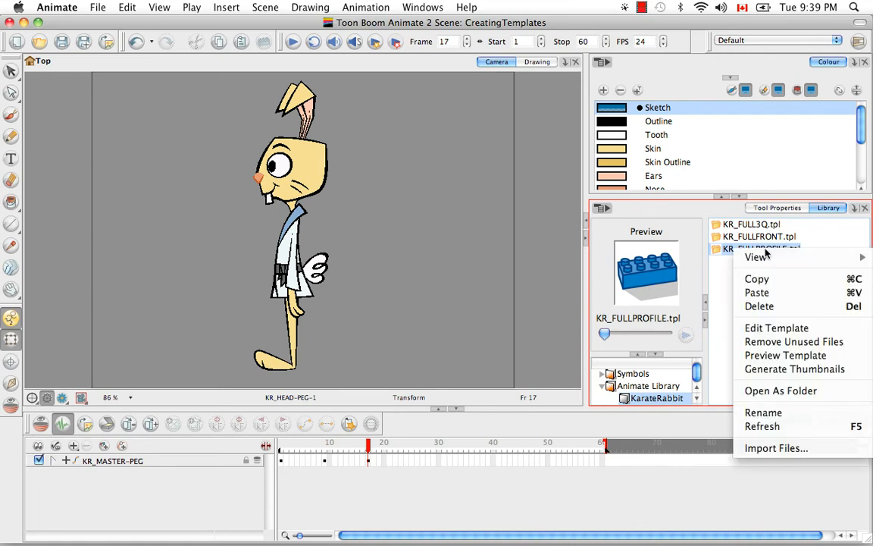
click(767, 327)
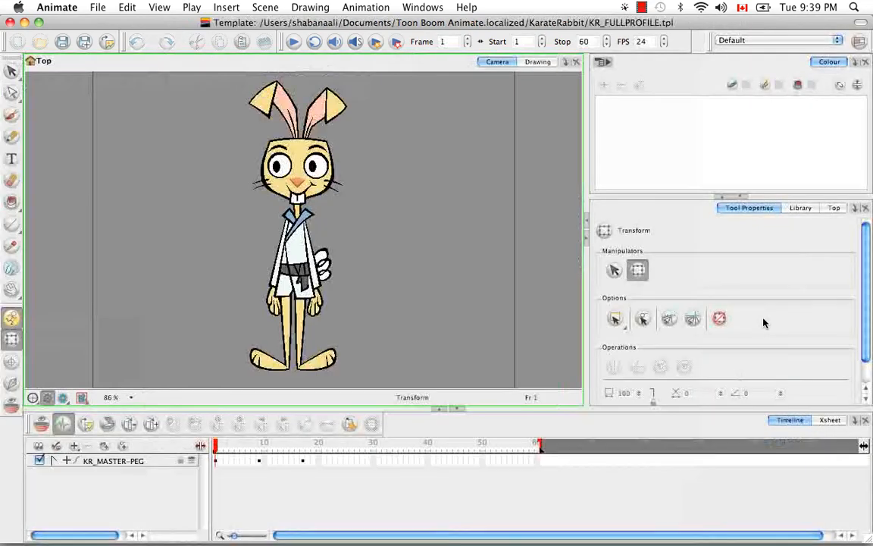
Delete all KR_MASTER-PEG keyframes and exposures except frame 17, and move that profile pose to frame 1
click(298, 461)
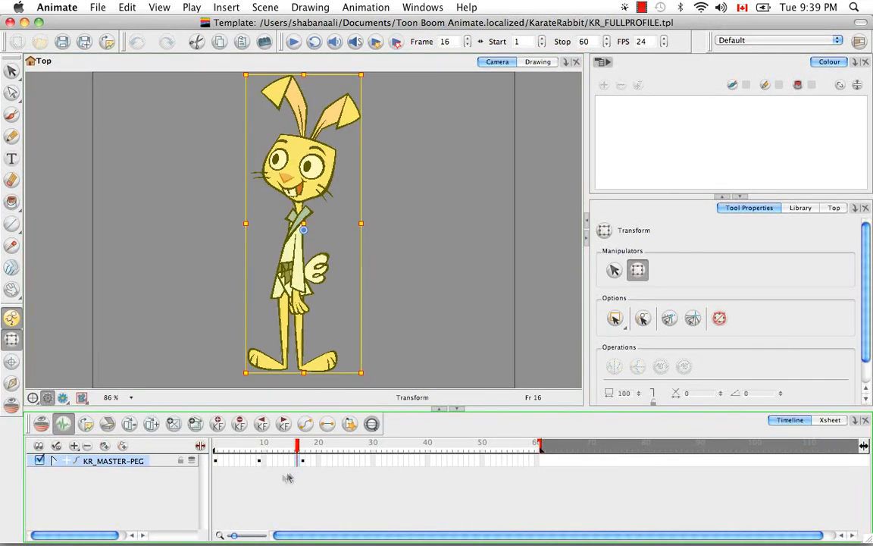
shift+click(217, 461)
key(Delete)
click(308, 462)
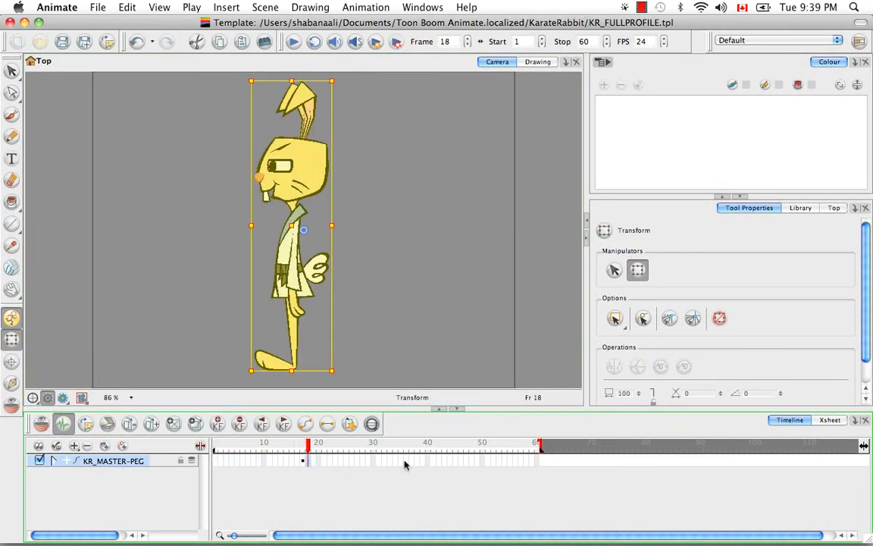
shift+click(403, 463)
key(Delete)
click(303, 463)
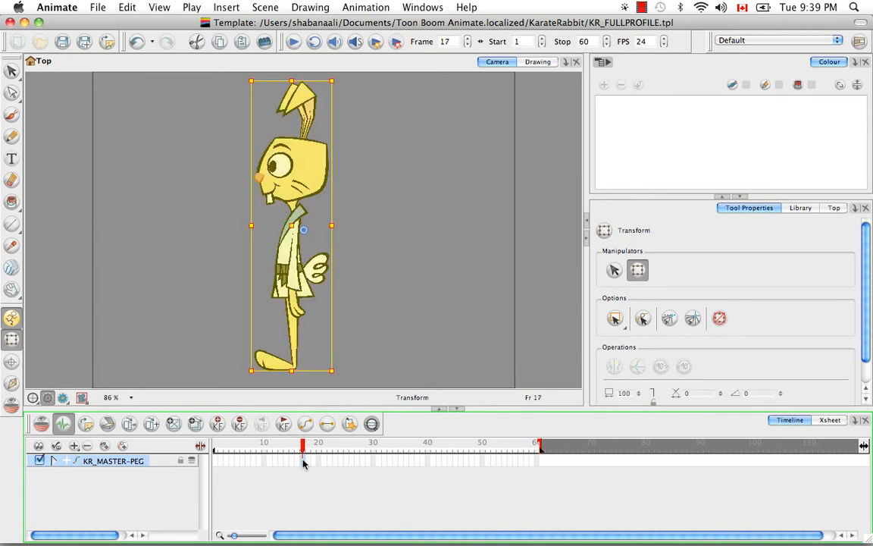
click(217, 462)
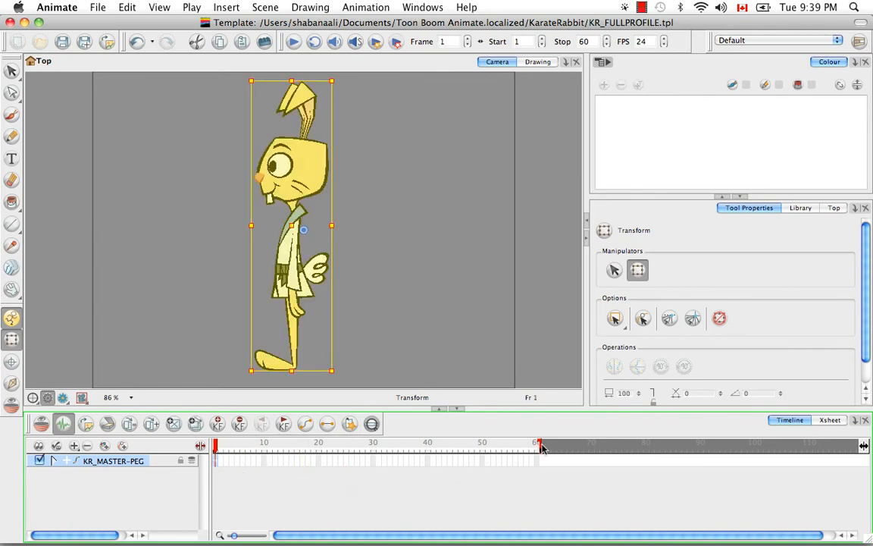
Shorten the profile template's scene to one frame and rename its KR_MASTER-PEG layer after the full profile template
drag(541, 446, 218, 453)
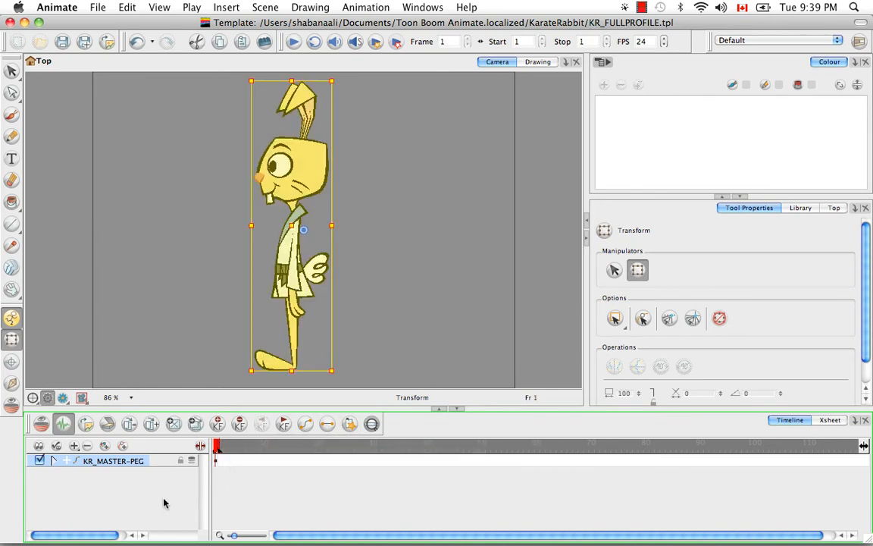
double_click(113, 462)
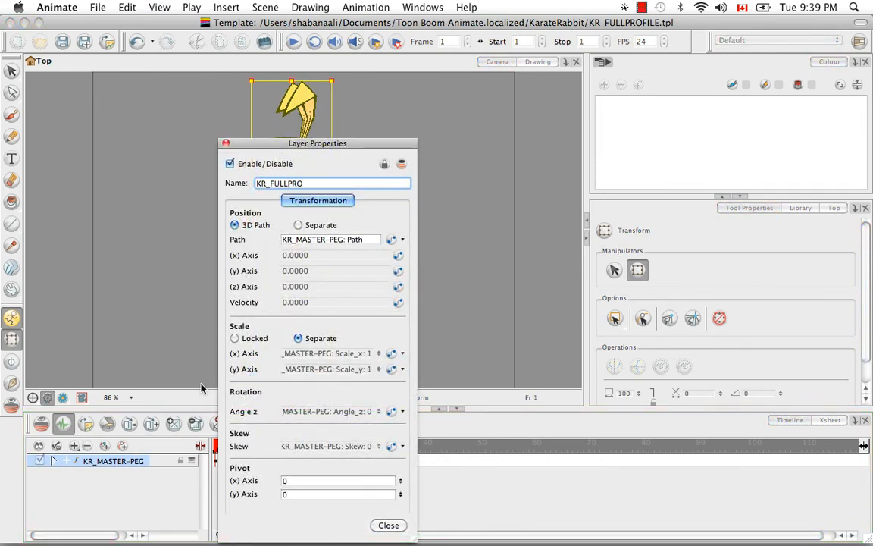
click(388, 525)
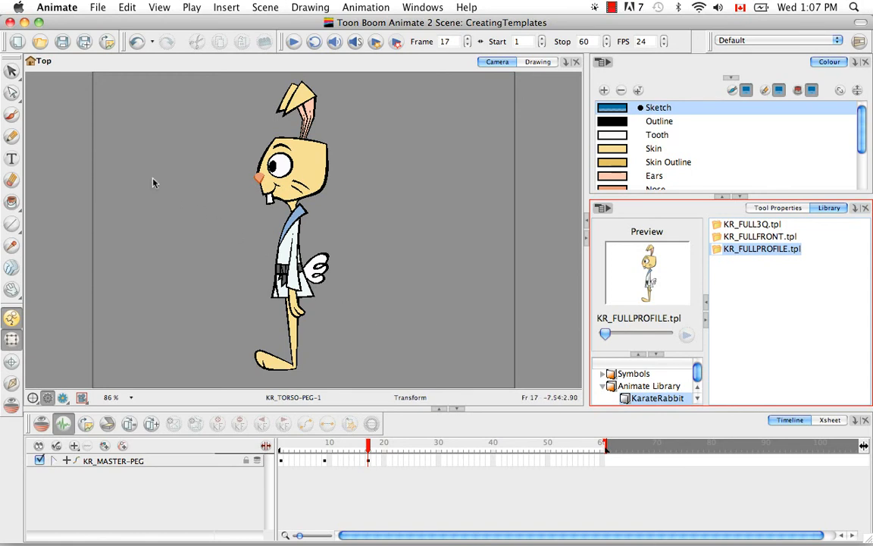
Create a new NTSC scene named TemplateTest, saving the changes in the current scene
click(18, 43)
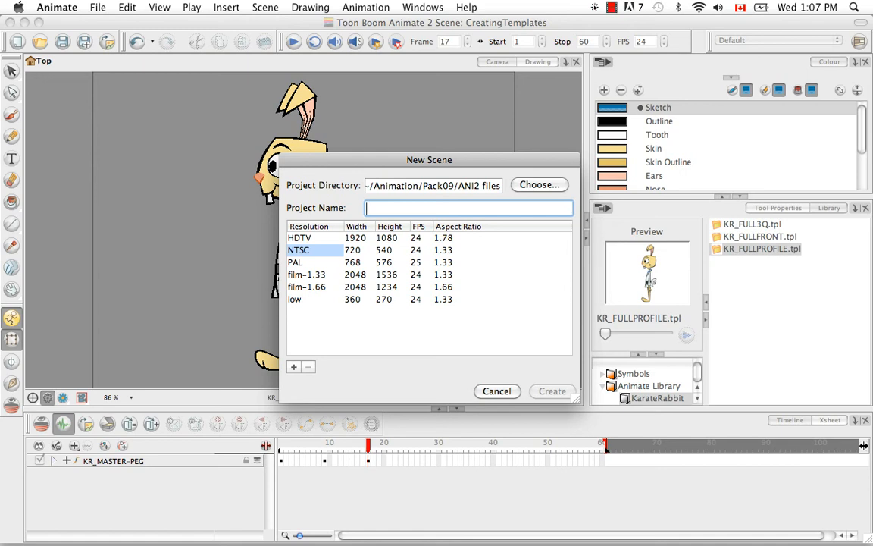
text(TemplateTest)
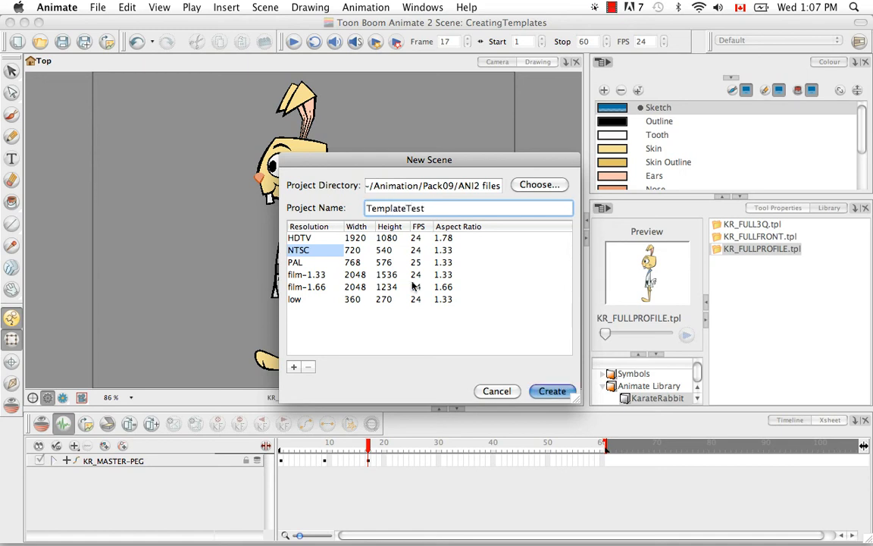
click(551, 390)
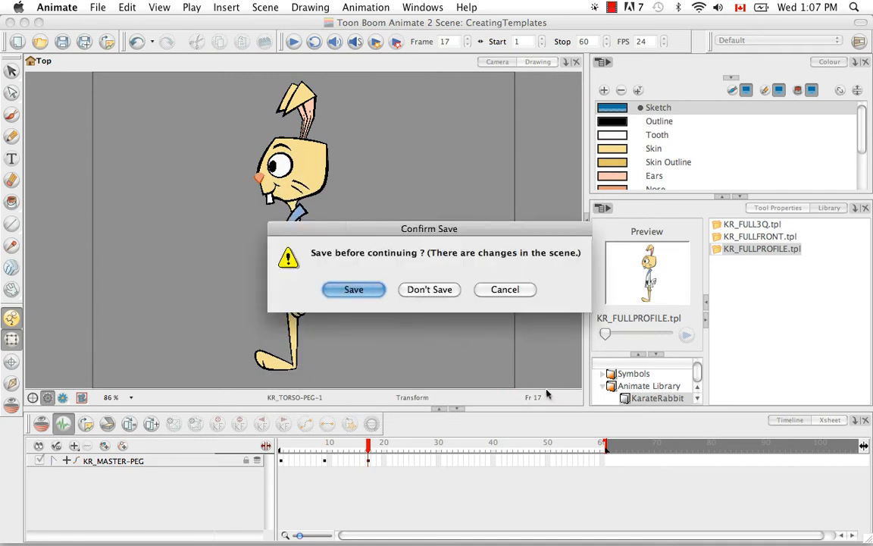
click(347, 288)
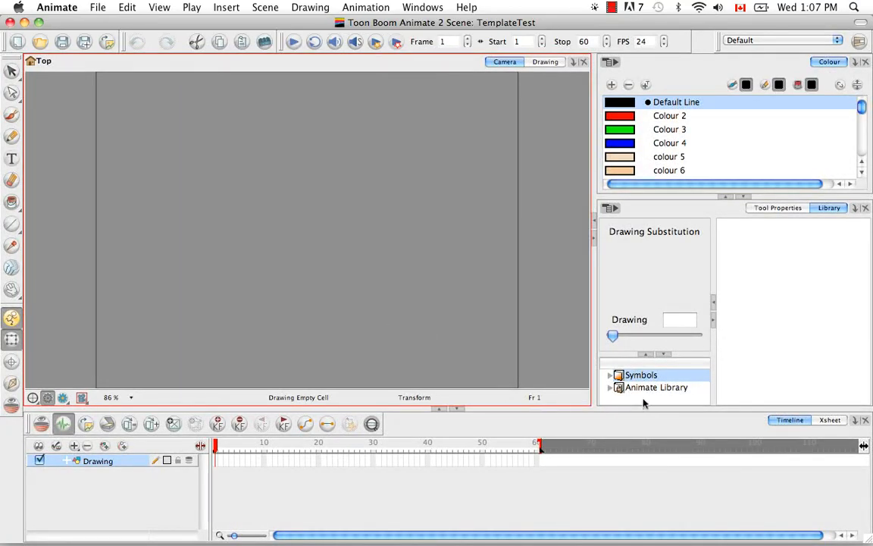
Add the KR_FULLPROFILE.tpl template from the KarateRabbit library folder to the new scene's timeline
click(652, 388)
click(611, 386)
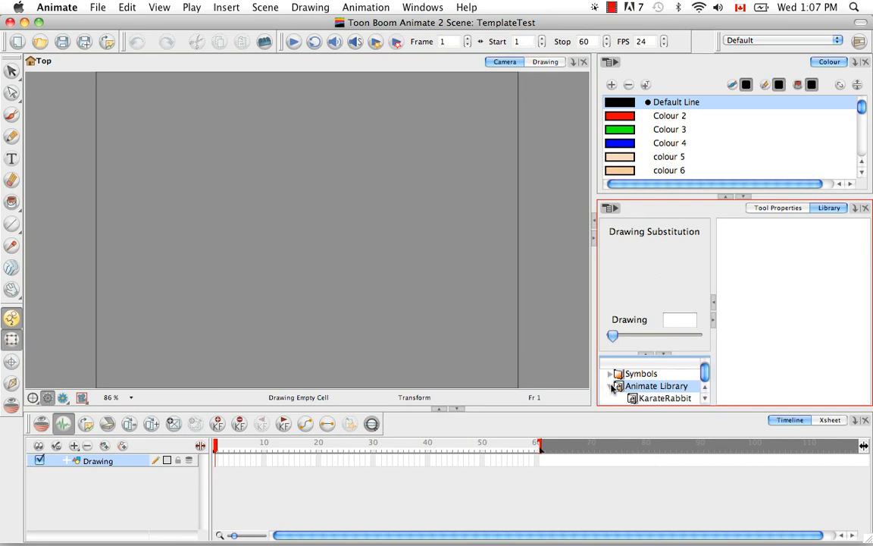
click(667, 398)
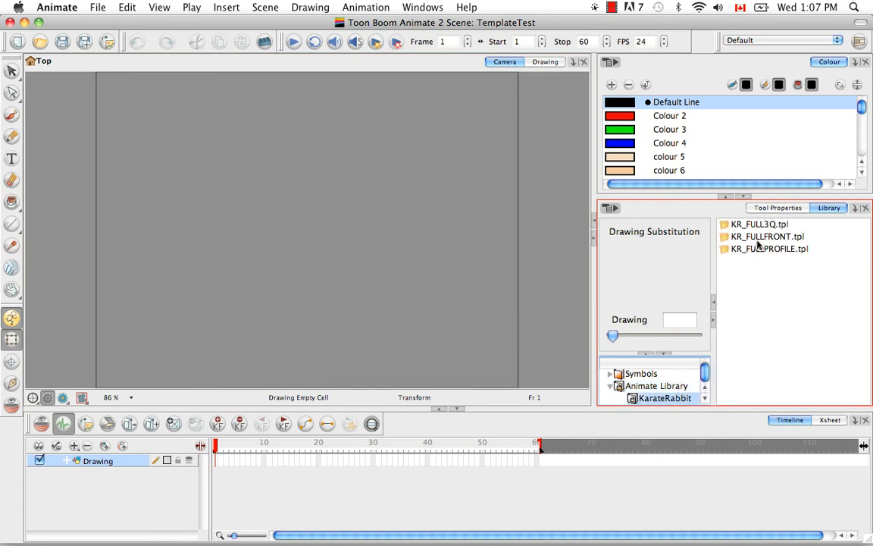
mouse_move(763, 253)
mouse_down()
mouse_move(734, 291)
mouse_move(710, 303)
mouse_move(561, 346)
mouse_move(440, 343)
mouse_move(343, 306)
mouse_move(212, 421)
mouse_move(142, 461)
mouse_up()
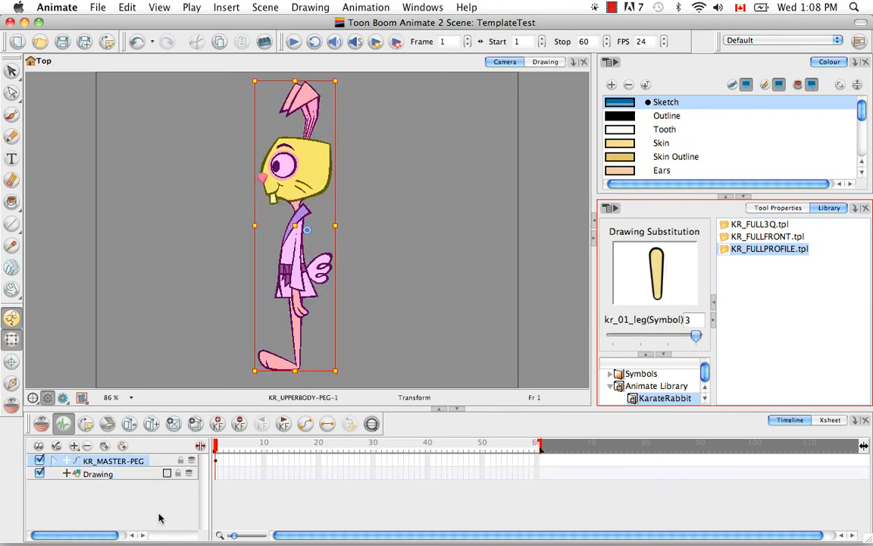
click(420, 312)
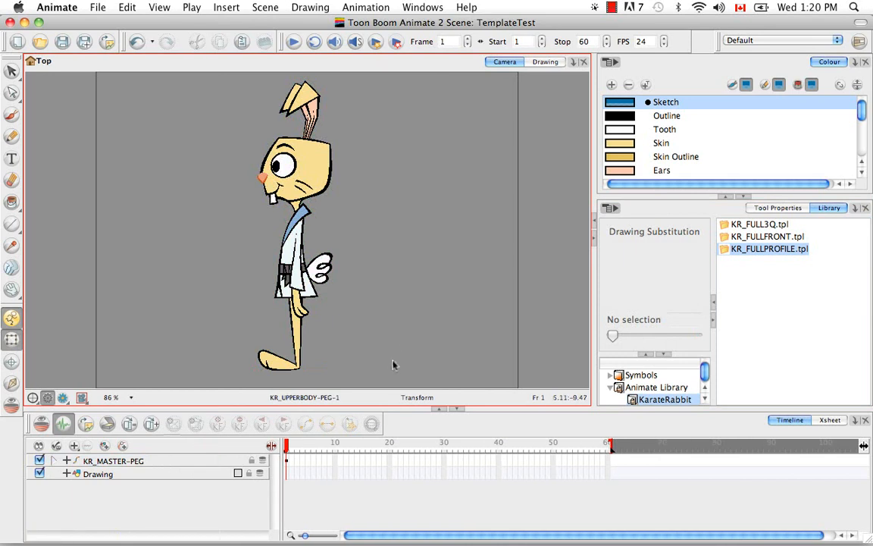
Extend the exposure of KR_MASTER-PEG to frame 40 and check the exposures on its child layers
click(498, 463)
right_click(499, 467)
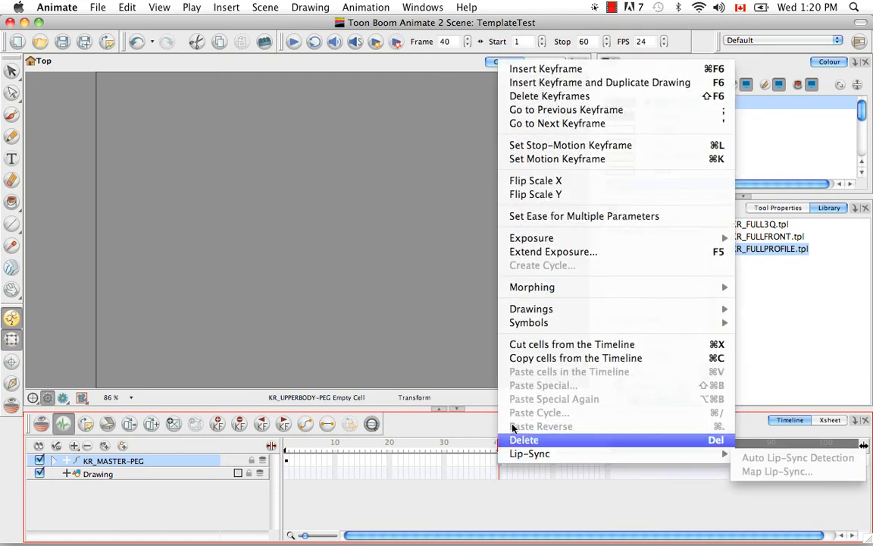
click(538, 250)
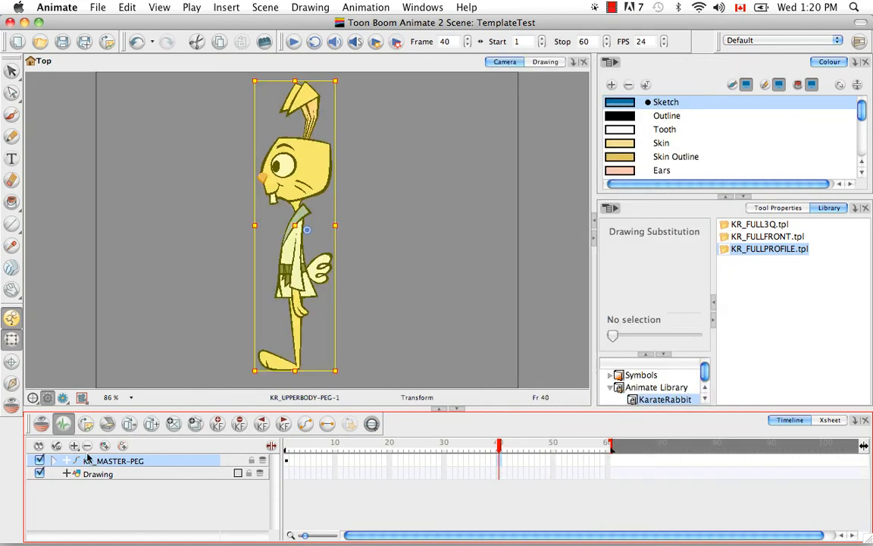
click(84, 497)
click(56, 461)
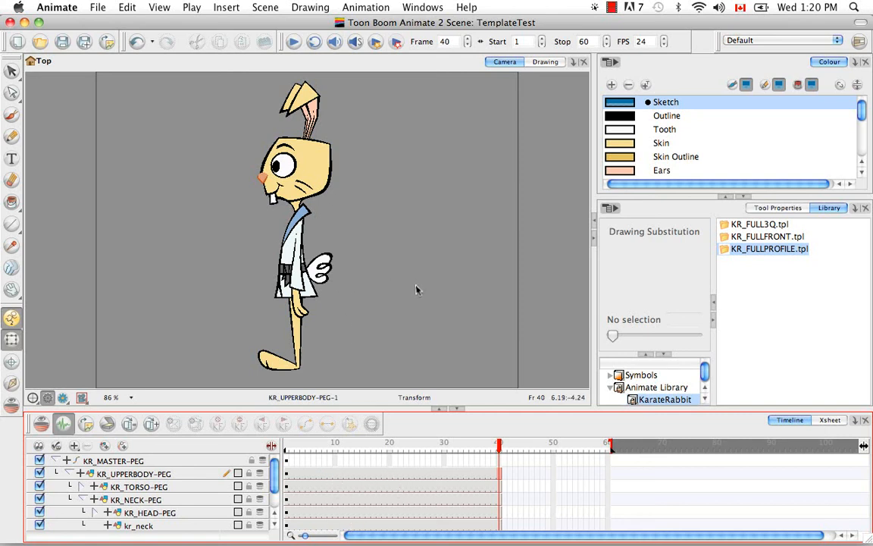
click(56, 460)
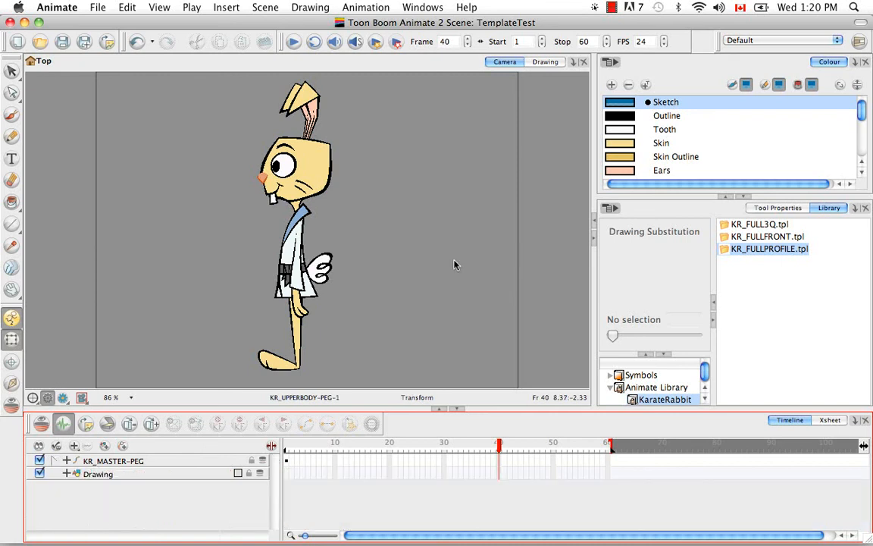